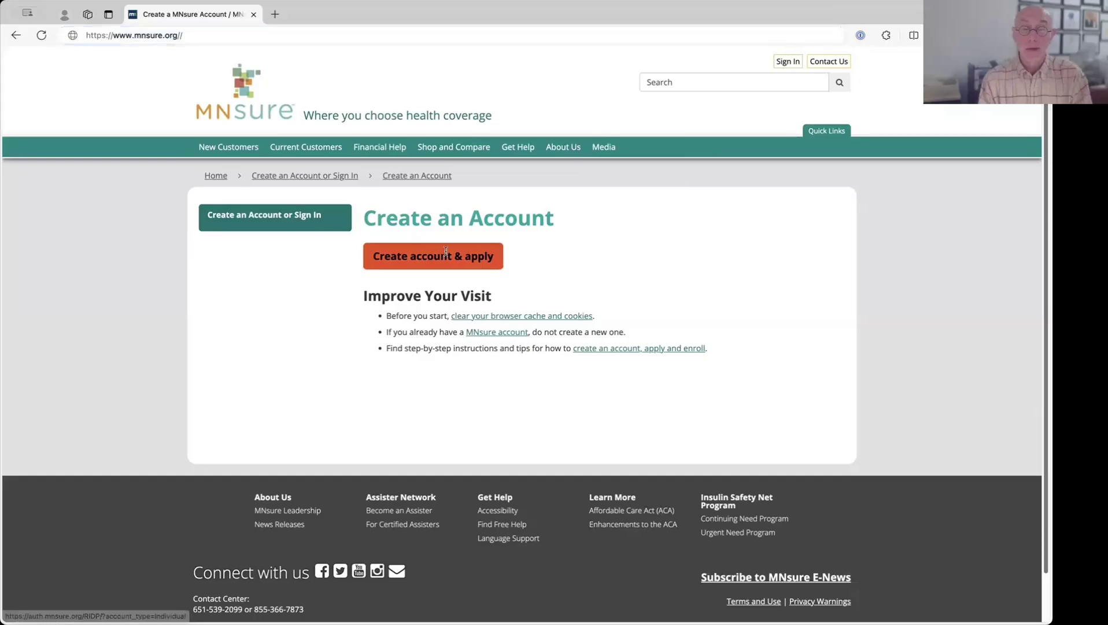
- Continue past the registration introduction, then agree to and accept the privacy warning
scroll(697, 564, "down", 3)
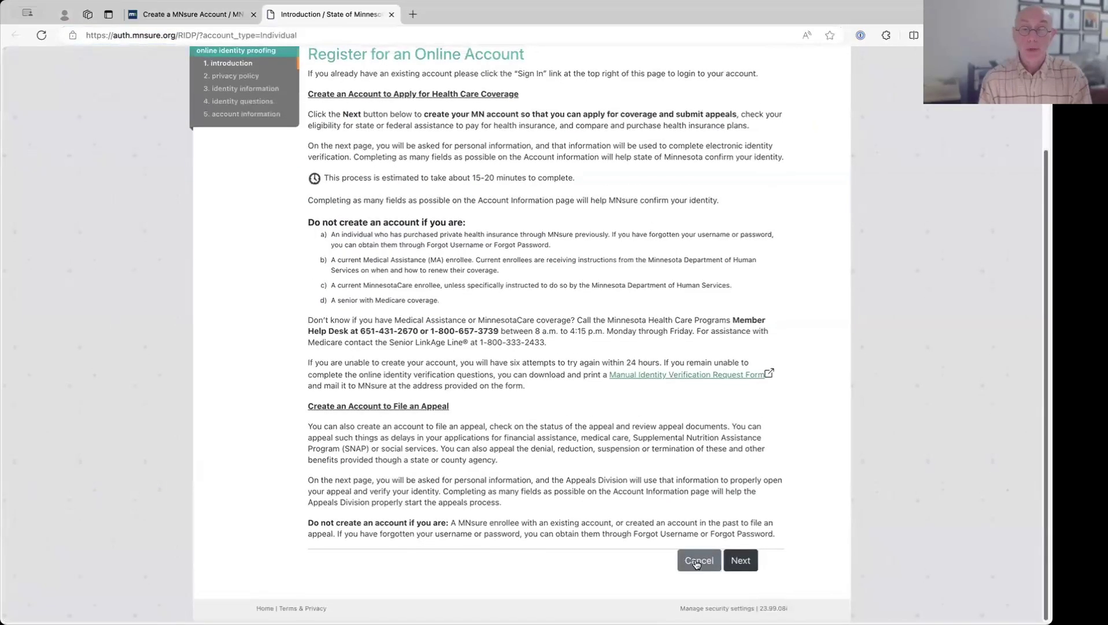
left_click(737, 559)
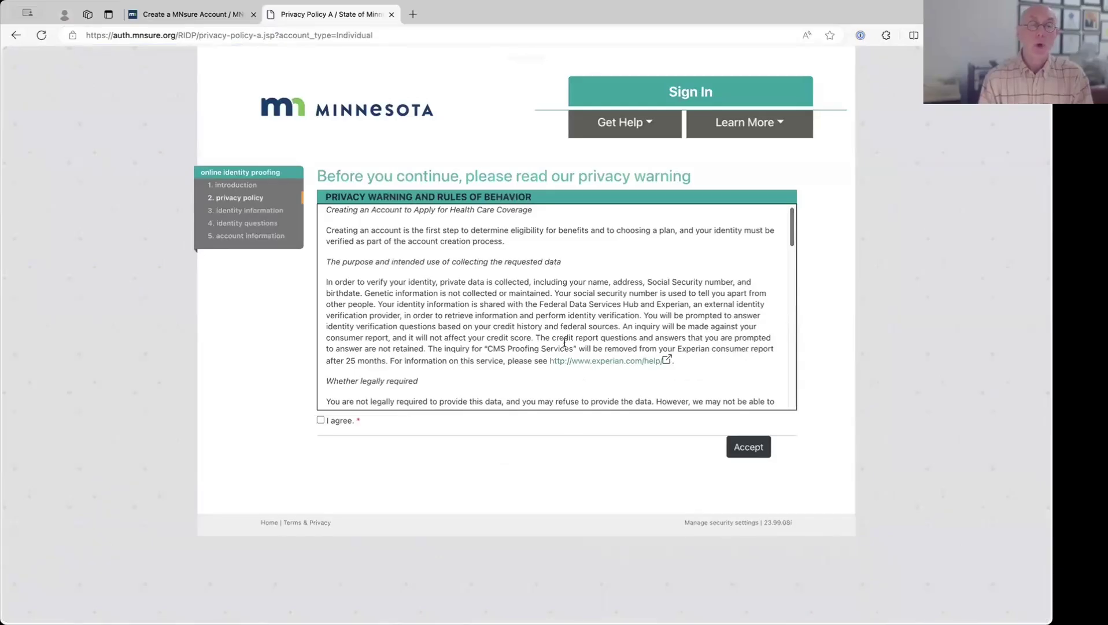
scroll(565, 343, "down", 5)
scroll(562, 335, "down", 10)
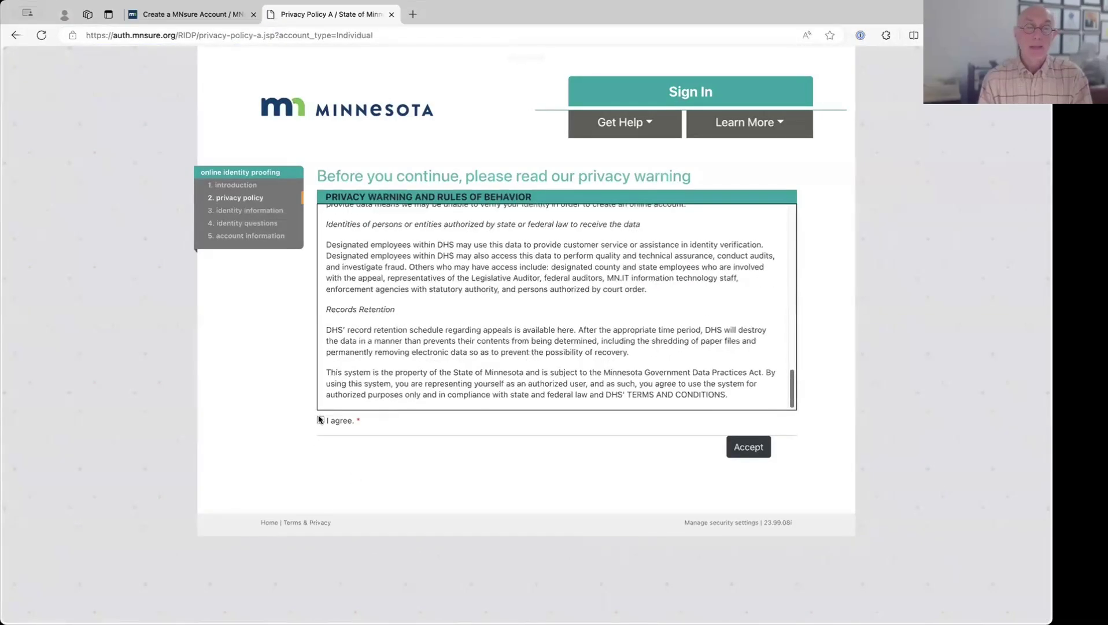
left_click(458, 425)
left_click(738, 444)
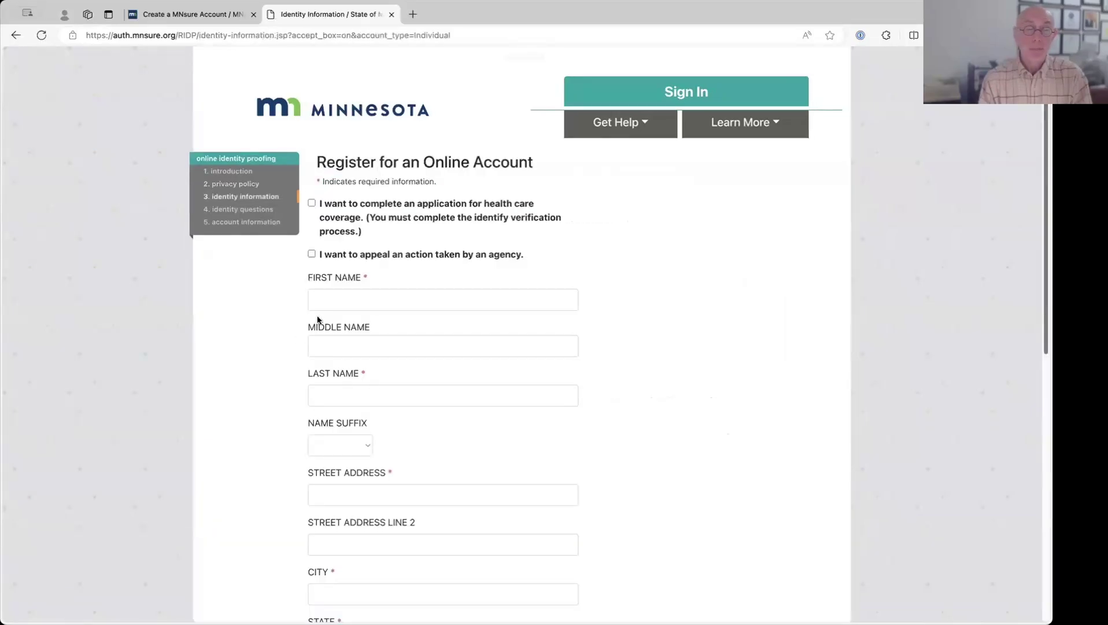
- Enter the applicant's first and last name on the identity form
left_click(336, 298)
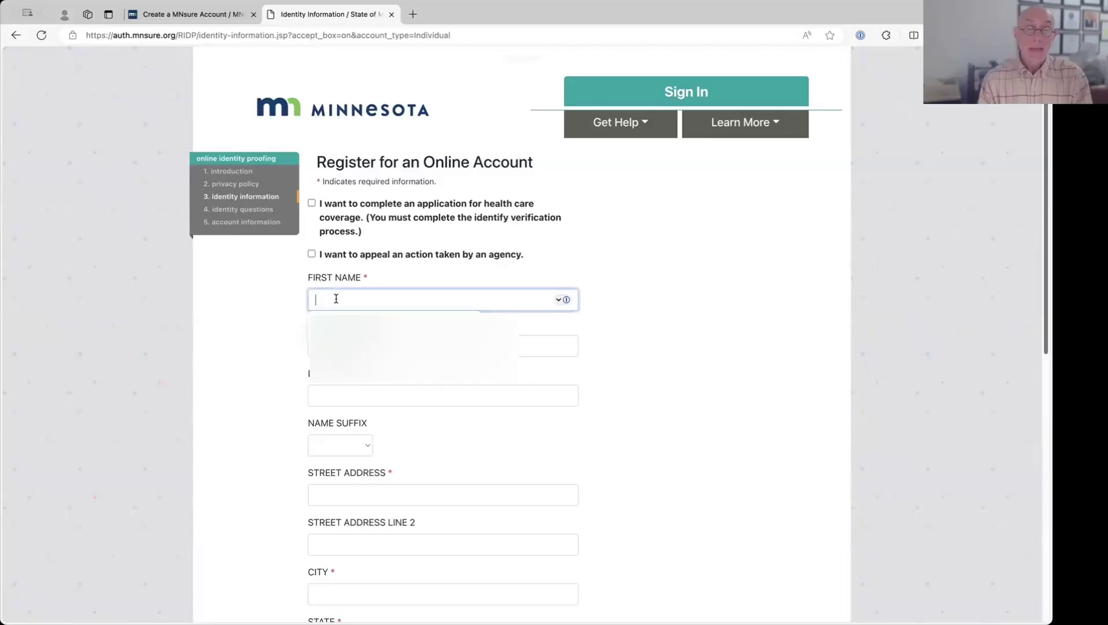
type("Joh")
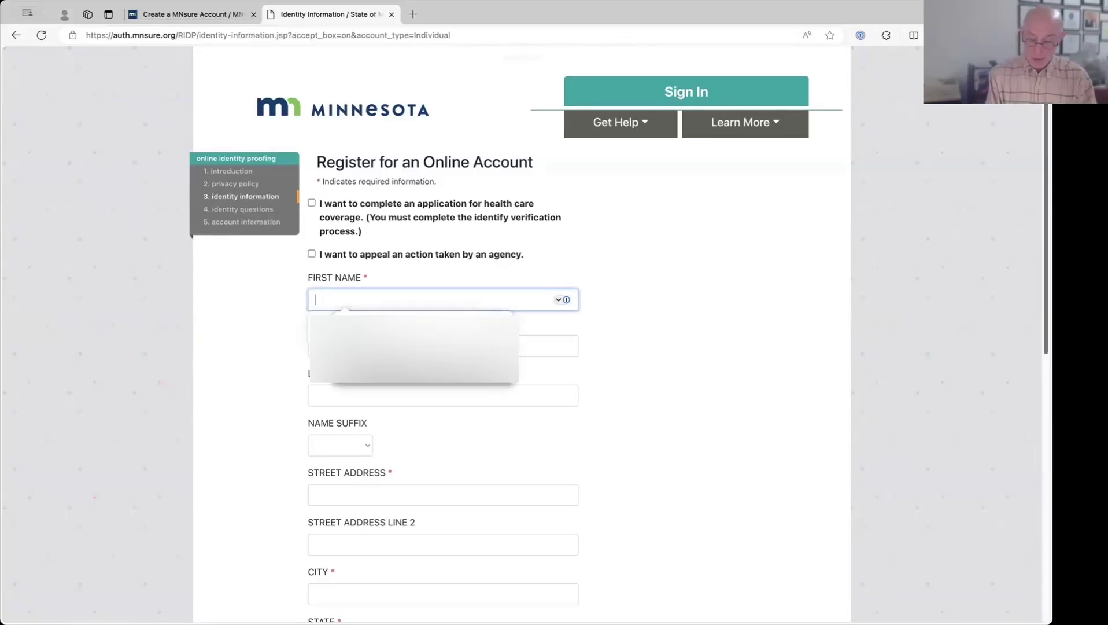
type("n")
key("Tab")
key("Tab")
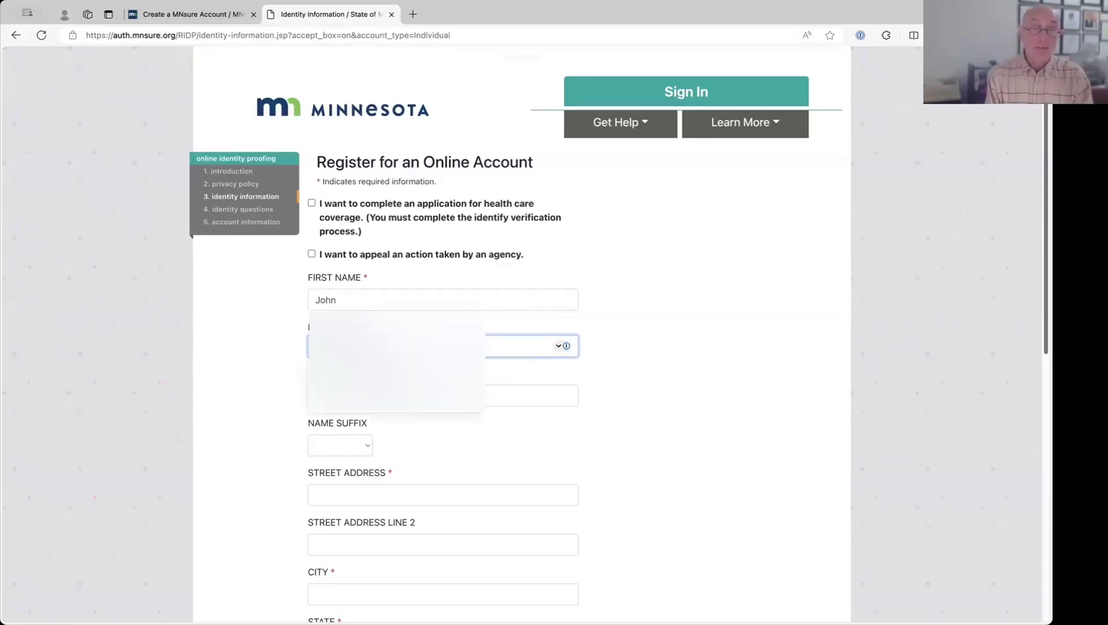
type("Doe")
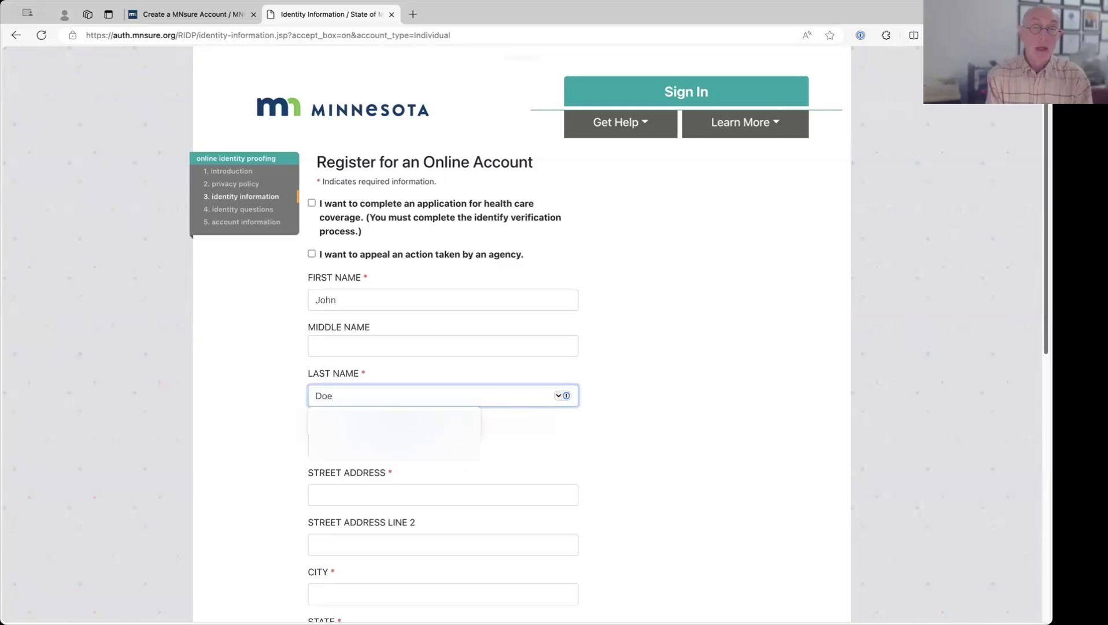
- Enter the applicant's street address, fixing a typo, and start typing the city
key("Tab")
key("Tab")
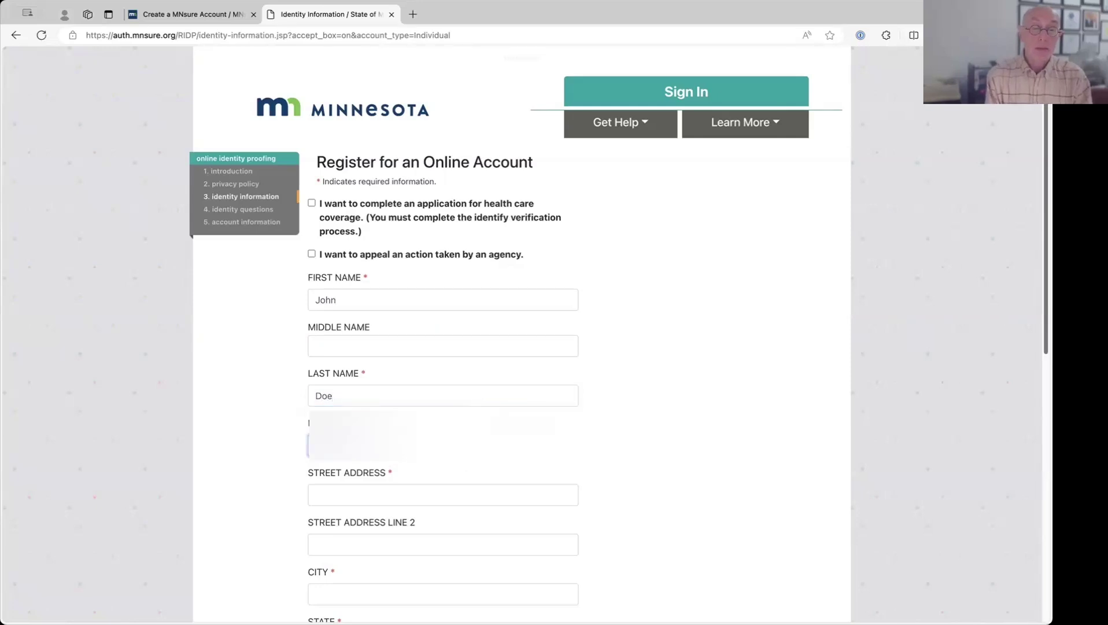
type("123 ")
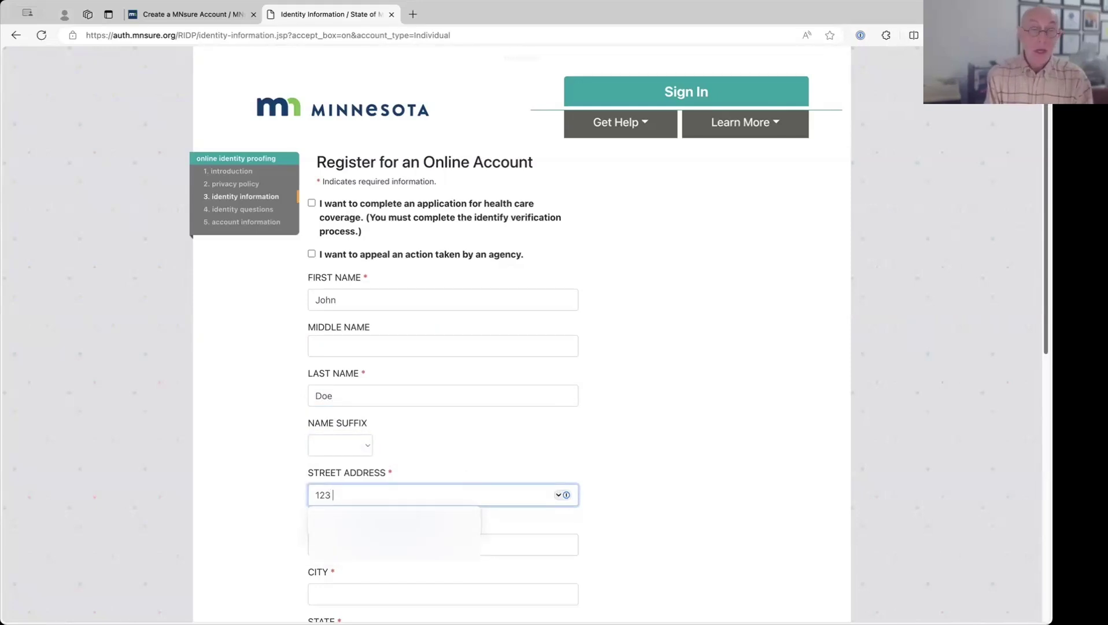
type("Nain S")
key("BackSpace")
key("BackSpace")
key("BackSpace")
key("BackSpace")
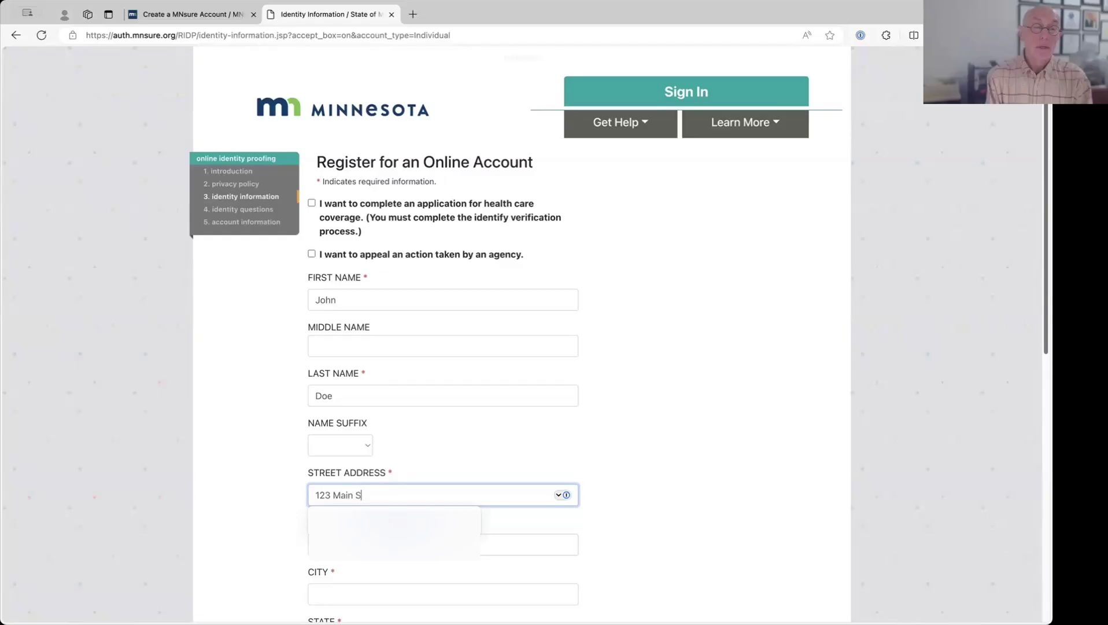
type("eet")
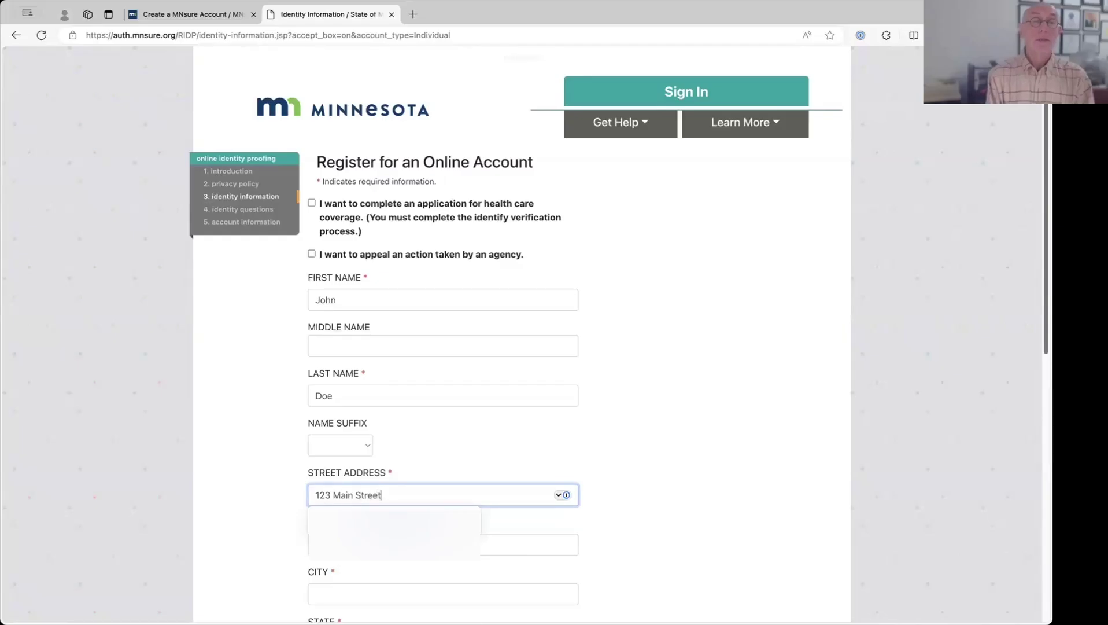
key("Tab")
key("Tab")
type("Minneappol")
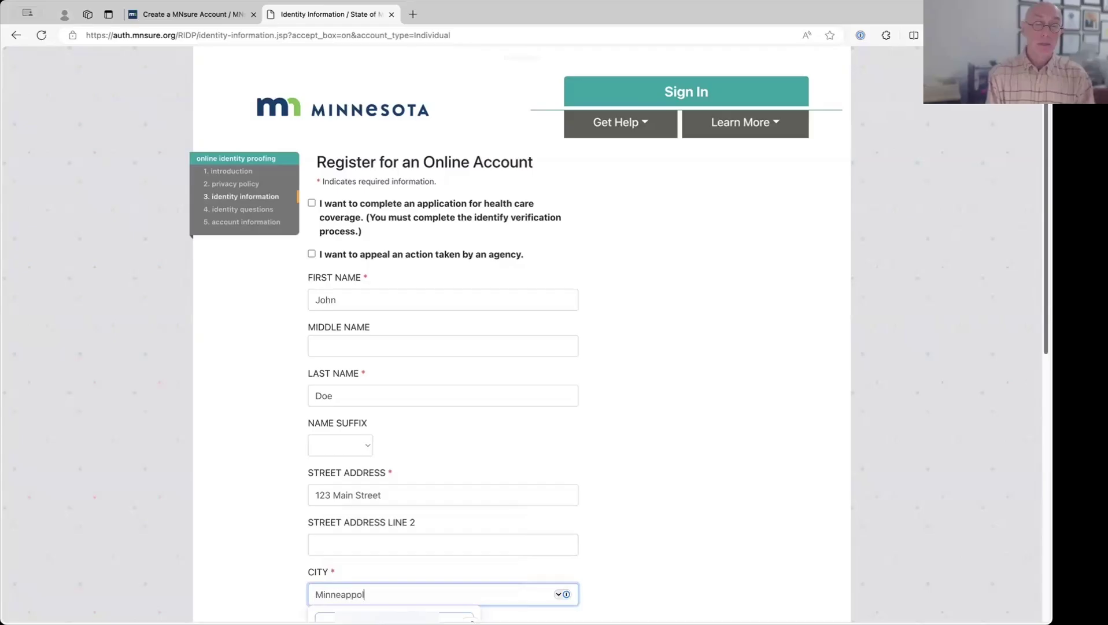
key("BackSpace")
key("BackSpace")
key("BackSpace")
type("olis")
- Fill in the state, ZIP code 55401, and the applicant's e-mail in both e-mail fields
key("Tab")
type("min")
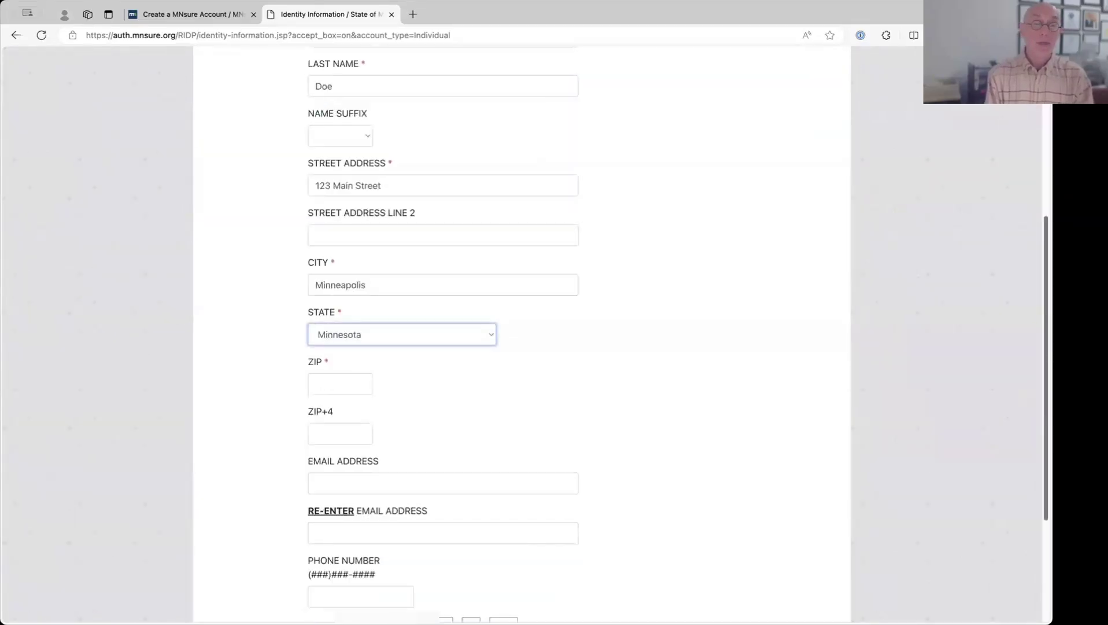
key("Tab")
type("55")
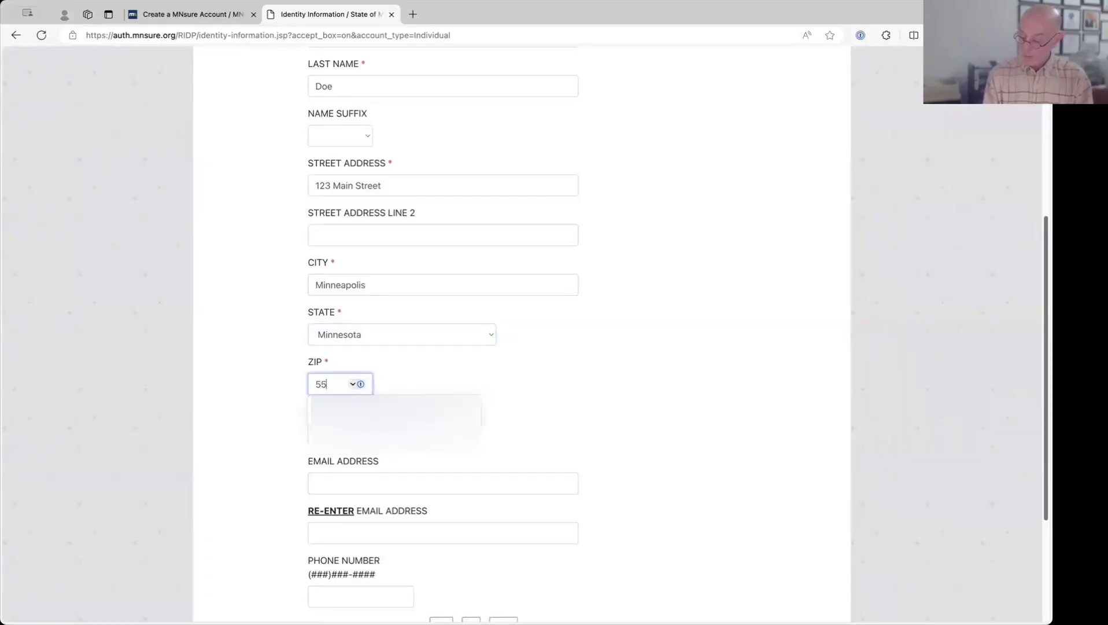
type("401")
key("Tab")
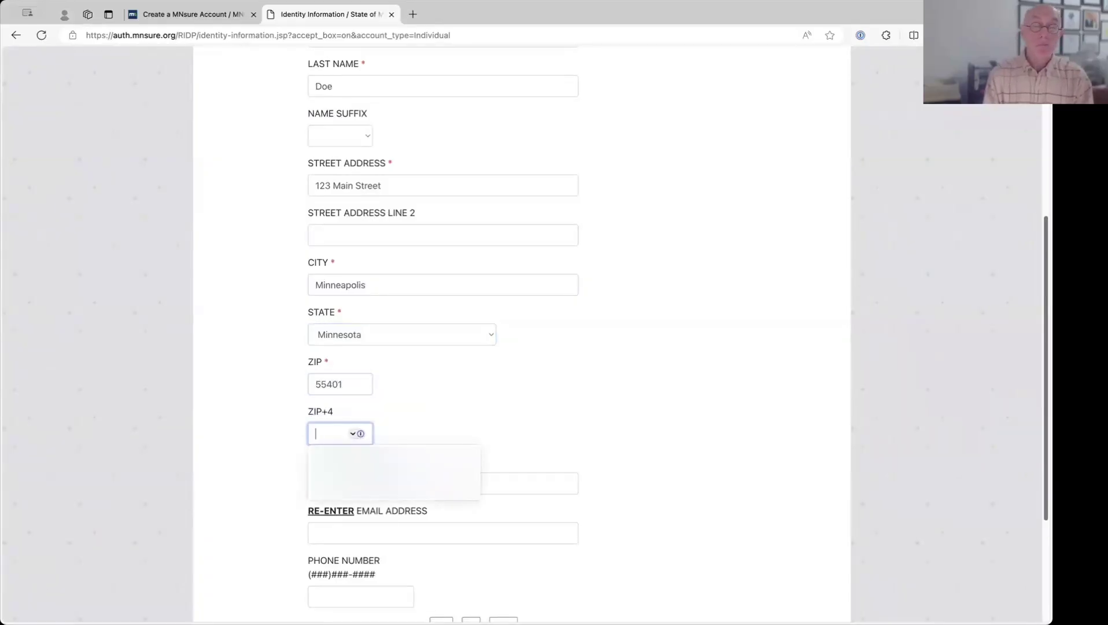
key("Tab")
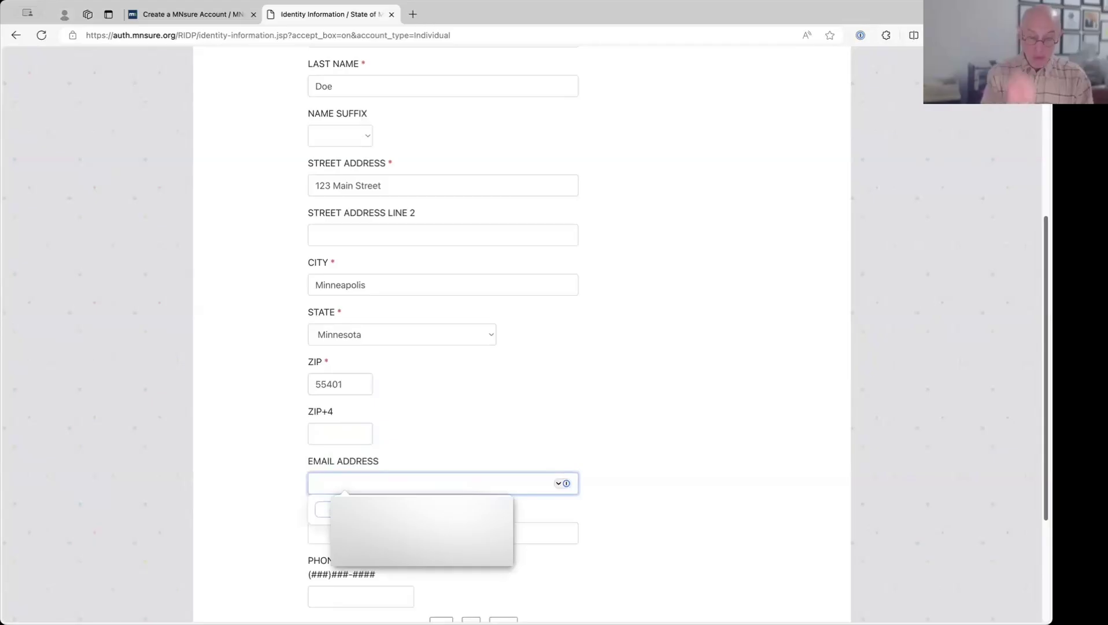
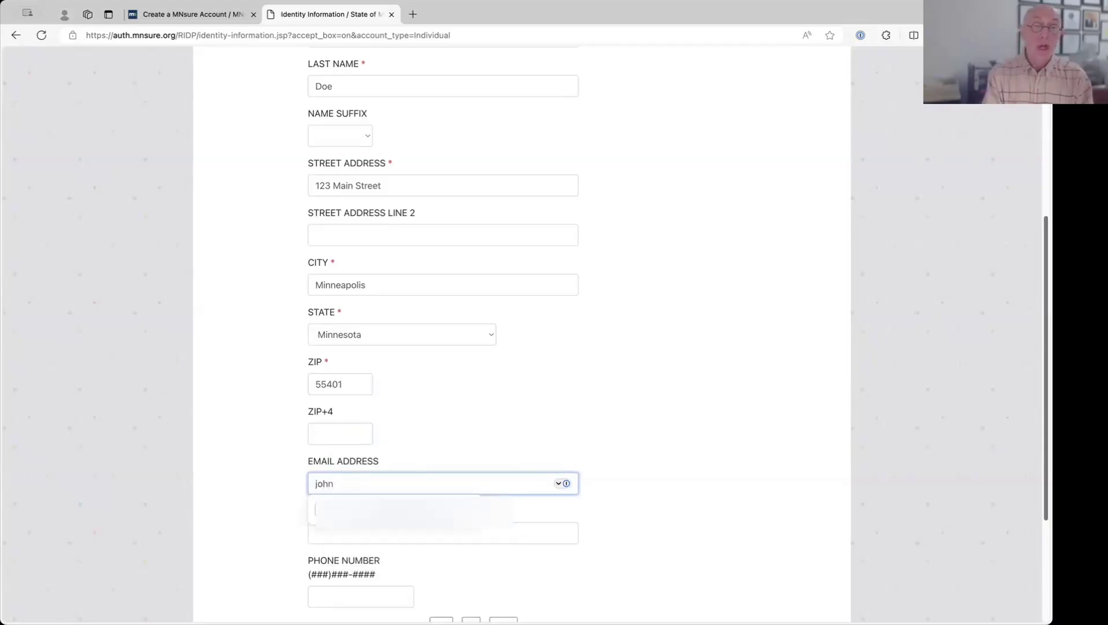
key("Tab")
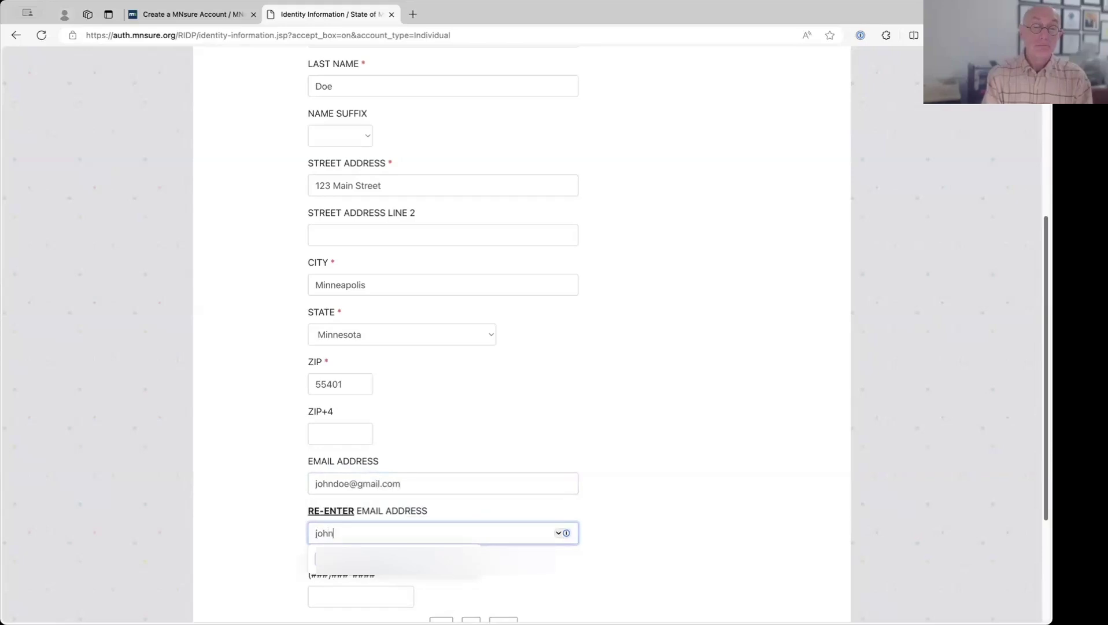
- Enter the applicant's phone number, tick the no-SSN option, and type the date of birth
key("Tab")
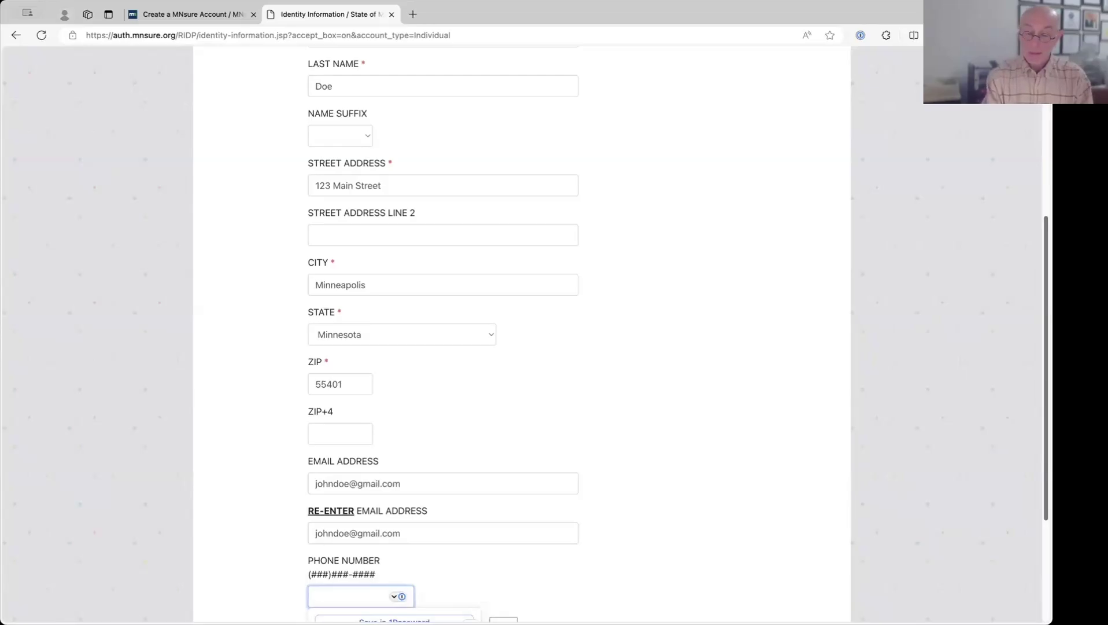
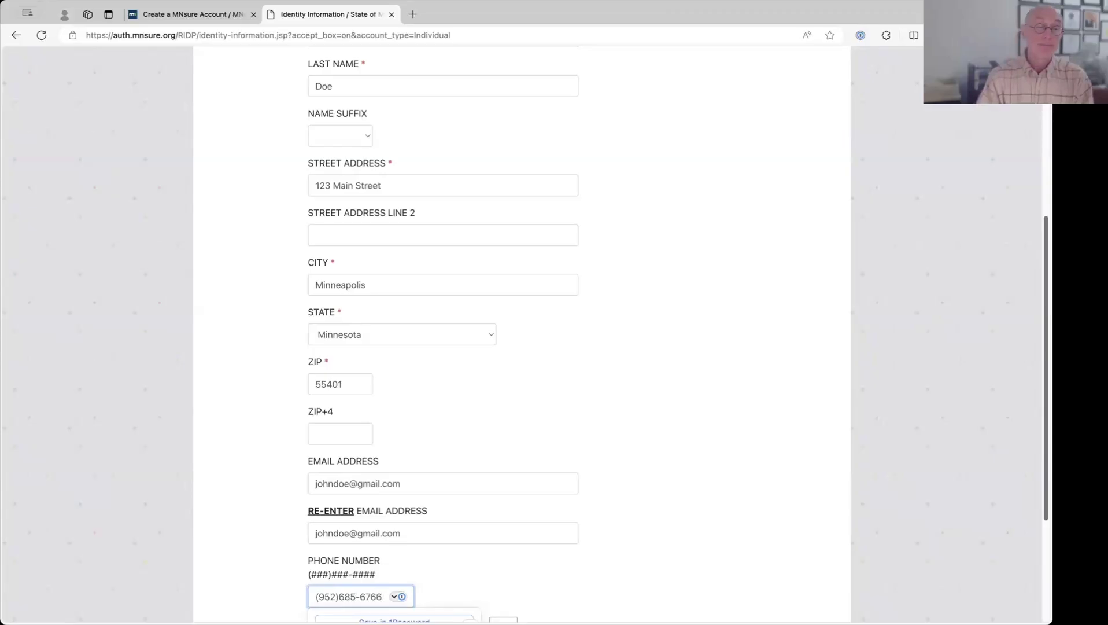
scroll(391, 302, "down", 3)
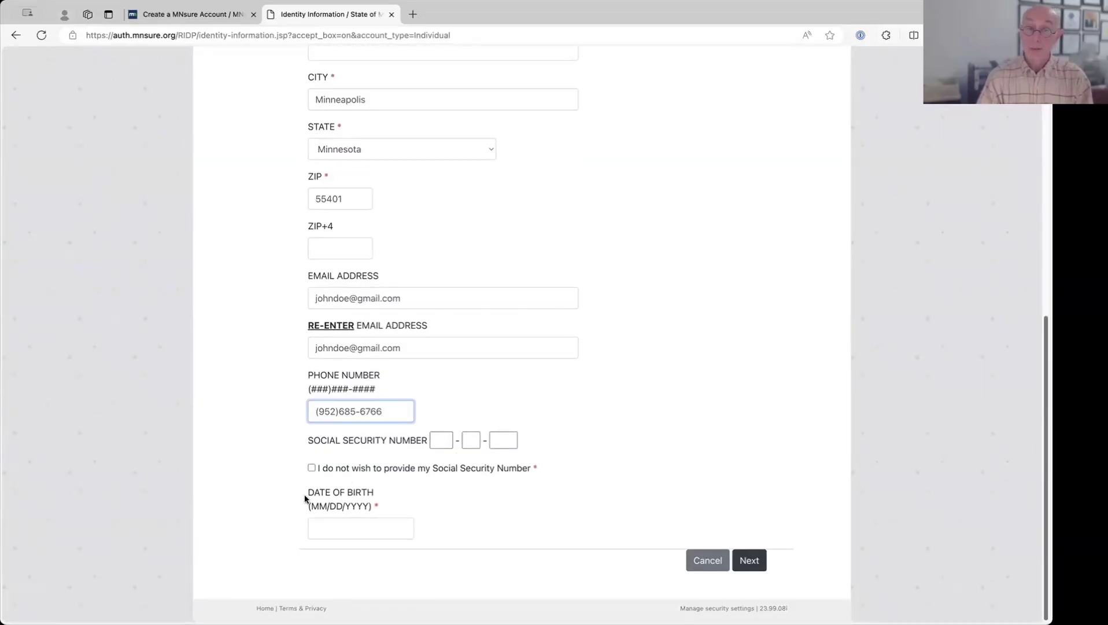
left_click(312, 468)
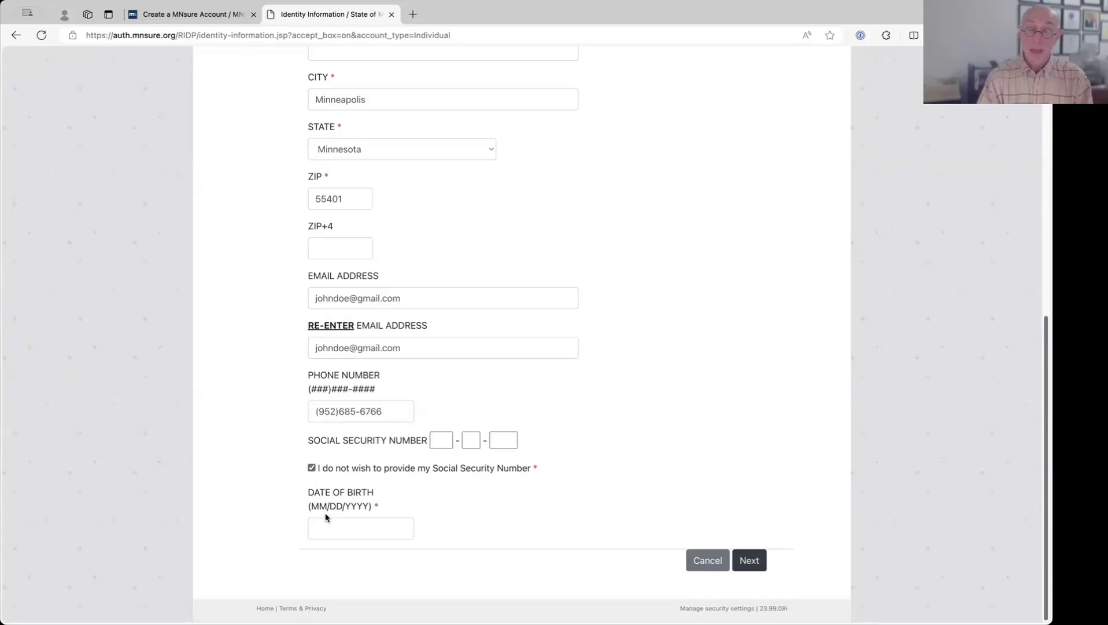
left_click(318, 527)
type("01/01")
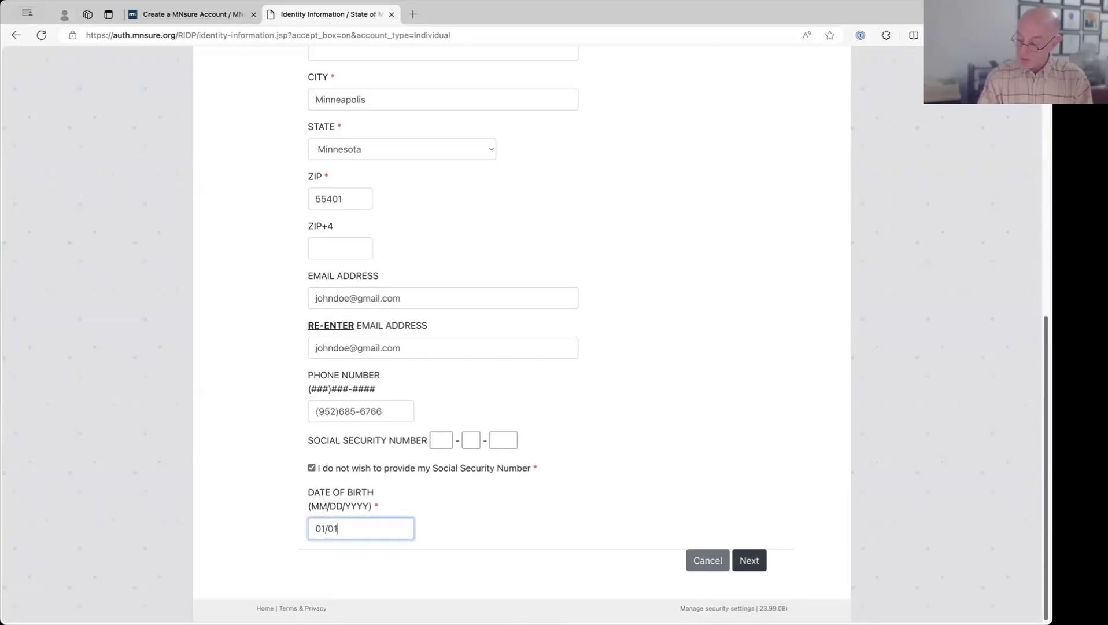
type("/1958")
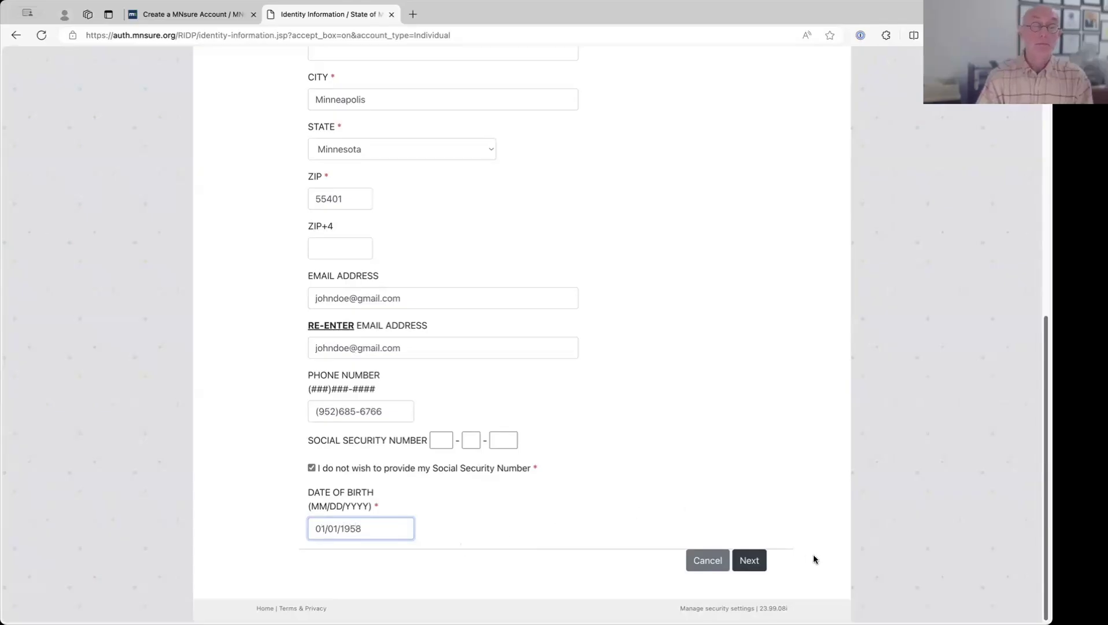
- Submit the identity form, close the save-identity popup, leave health care application unticked, and resubmit
left_click(749, 559)
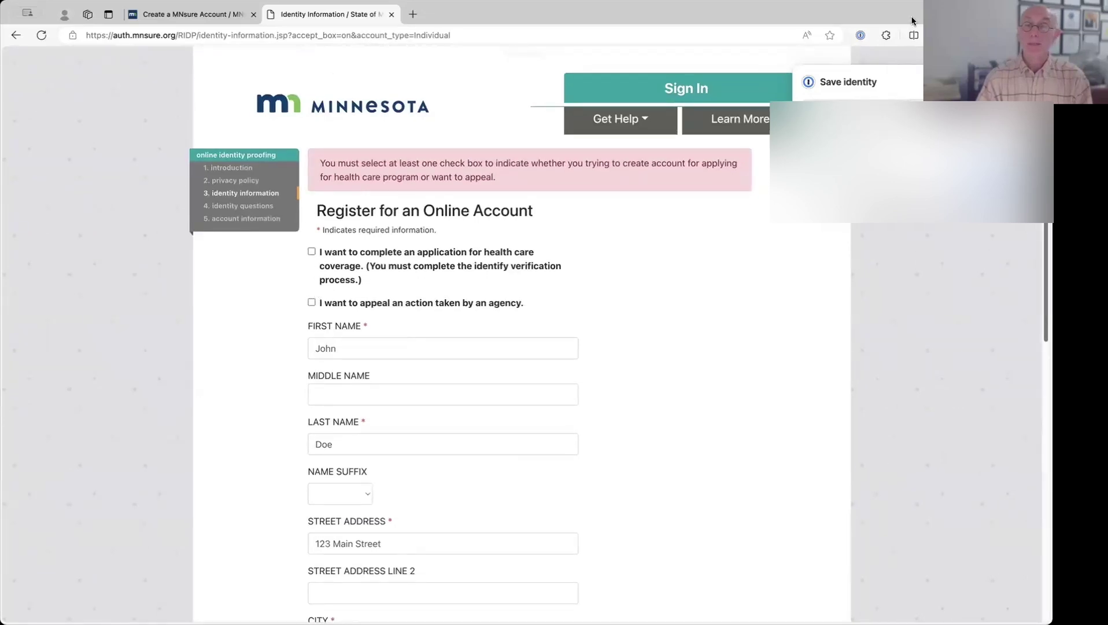
left_click(1009, 82)
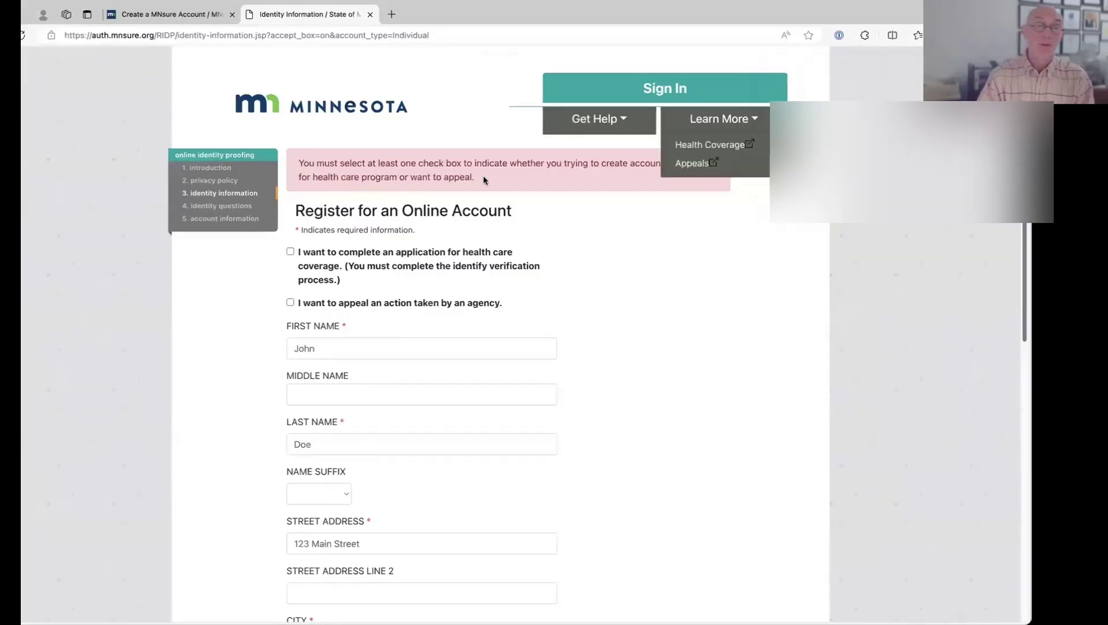
scroll(425, 116, "down", 10)
scroll(425, 119, "up", 10)
left_click(447, 270)
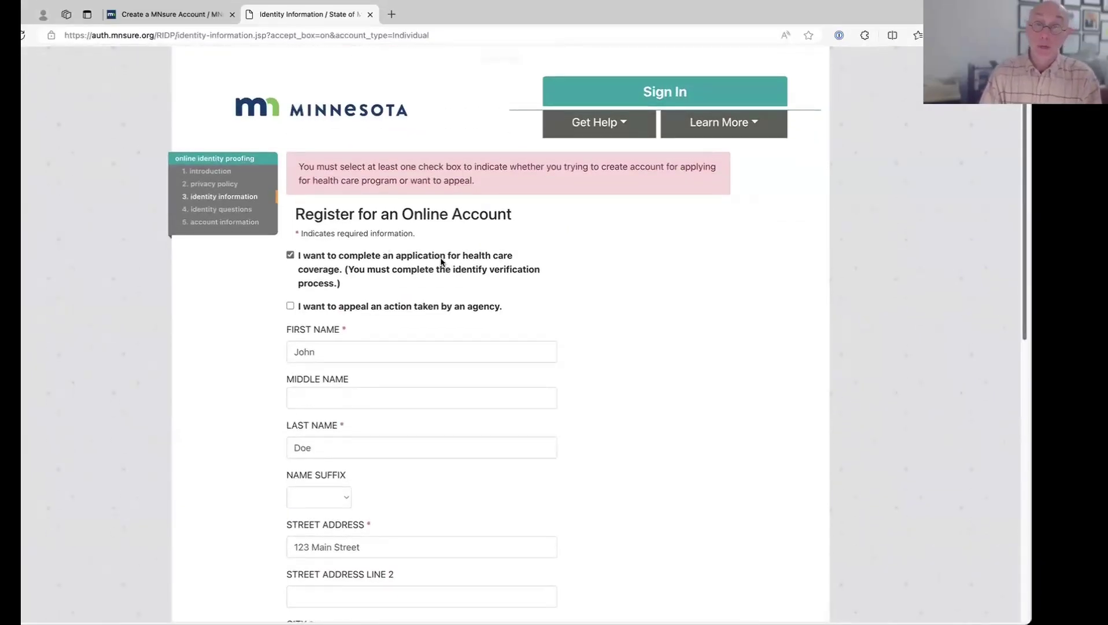
left_click(446, 262)
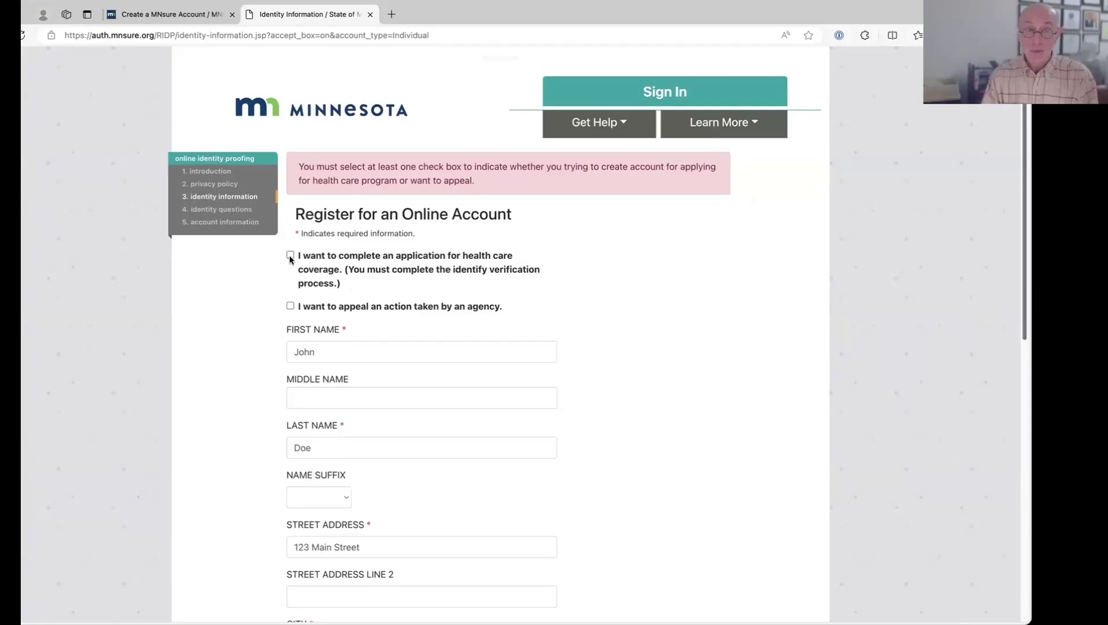
scroll(511, 297, "down", 10)
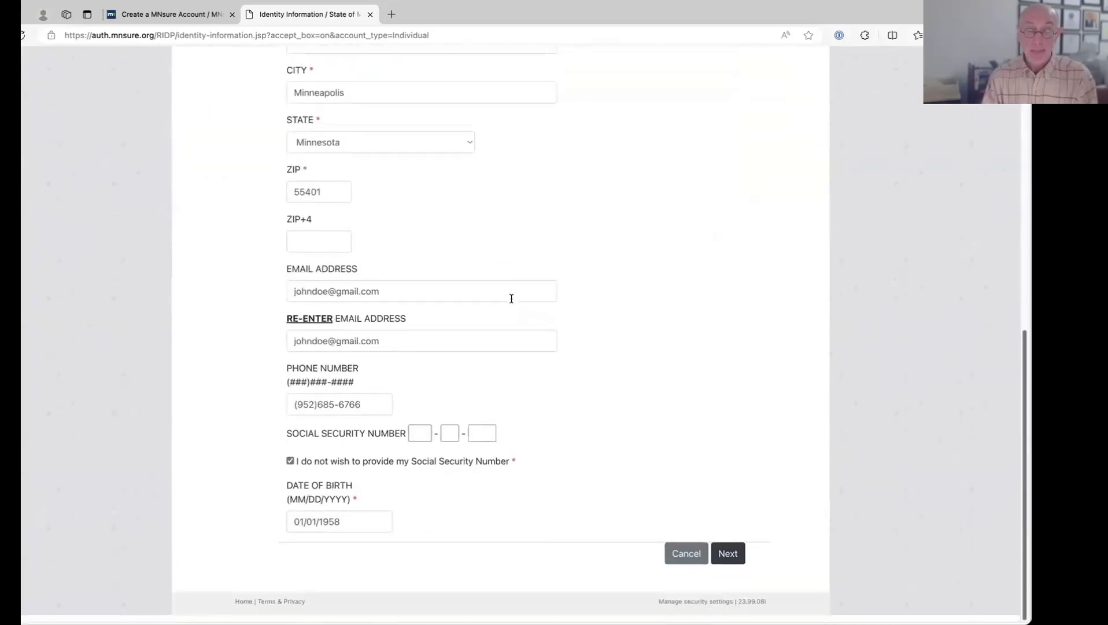
left_click(726, 559)
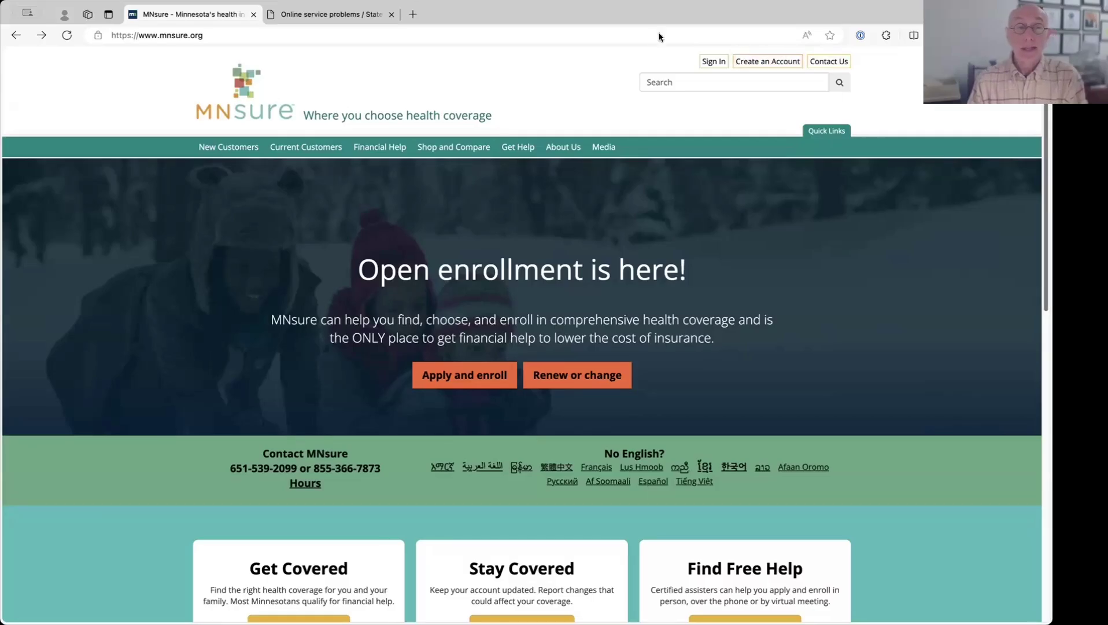
- Bring up the mnsure.org home page and dismiss the address bar suggestions
left_click(247, 35)
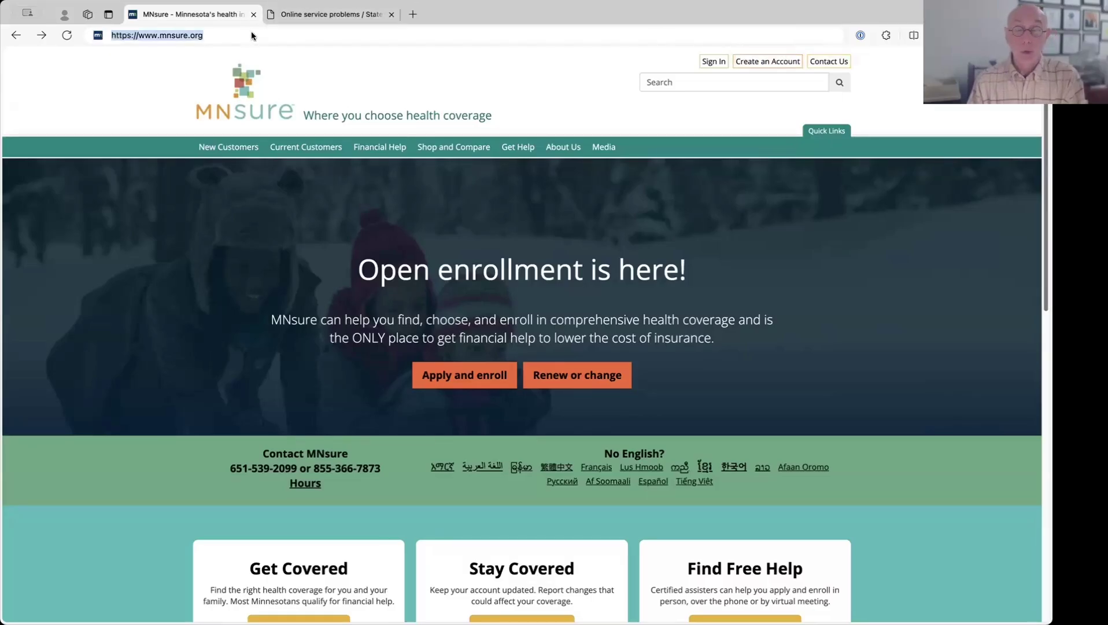
left_click(894, 77)
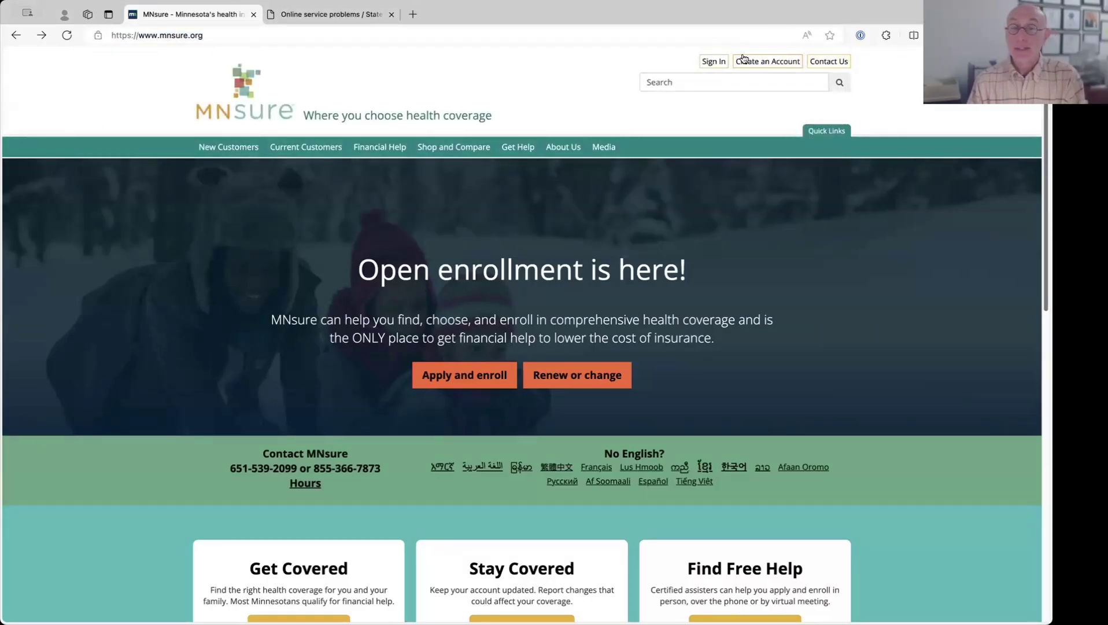
- Sign in to the MNsure account and continue to the Apply And Enroll home page
left_click(706, 62)
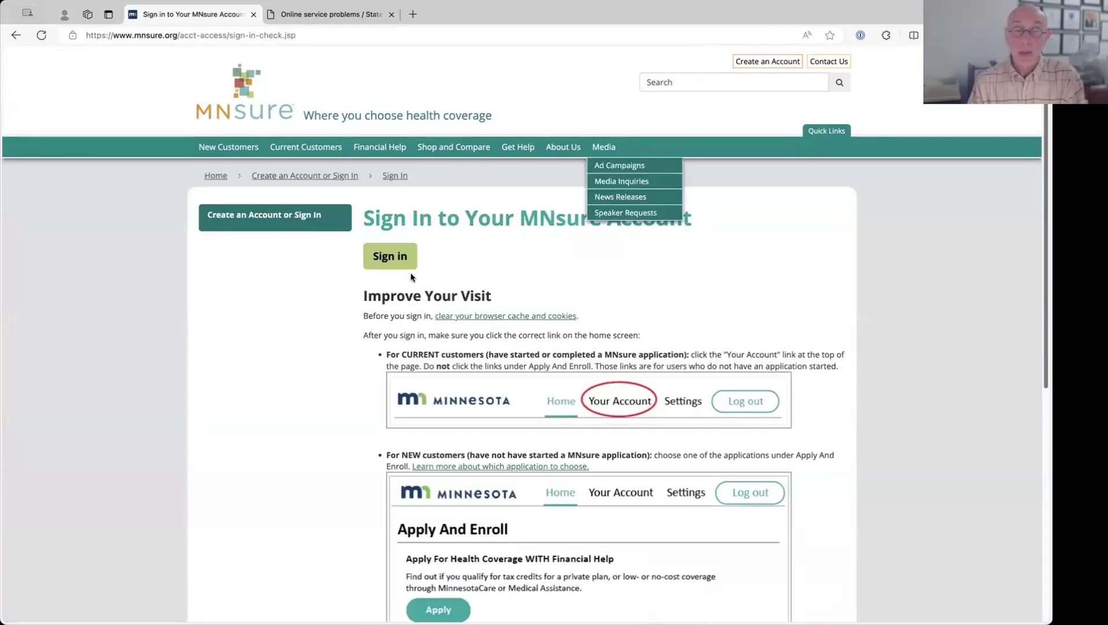
left_click(381, 259)
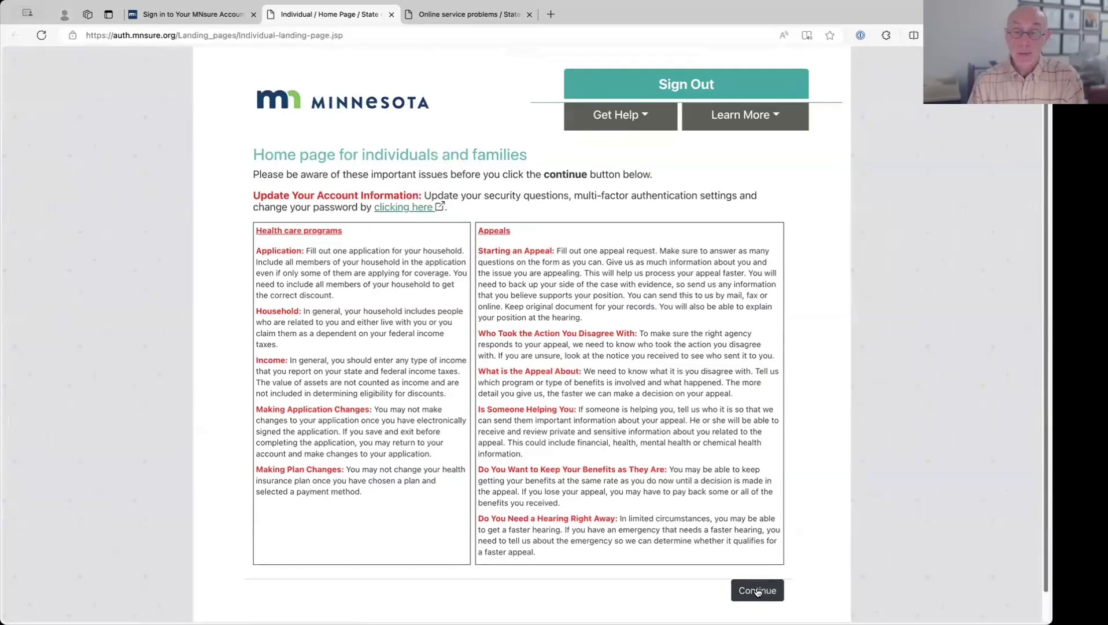
left_click(761, 590)
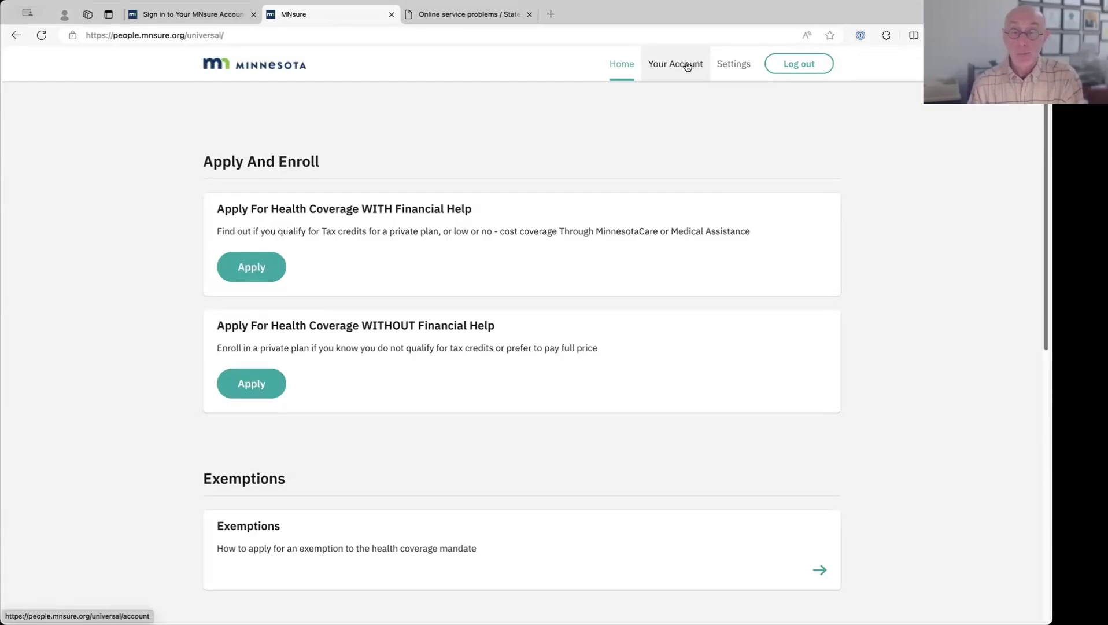
- View the Your Assister details, highlight the reference number, then go to Your Benefits
left_click(687, 67)
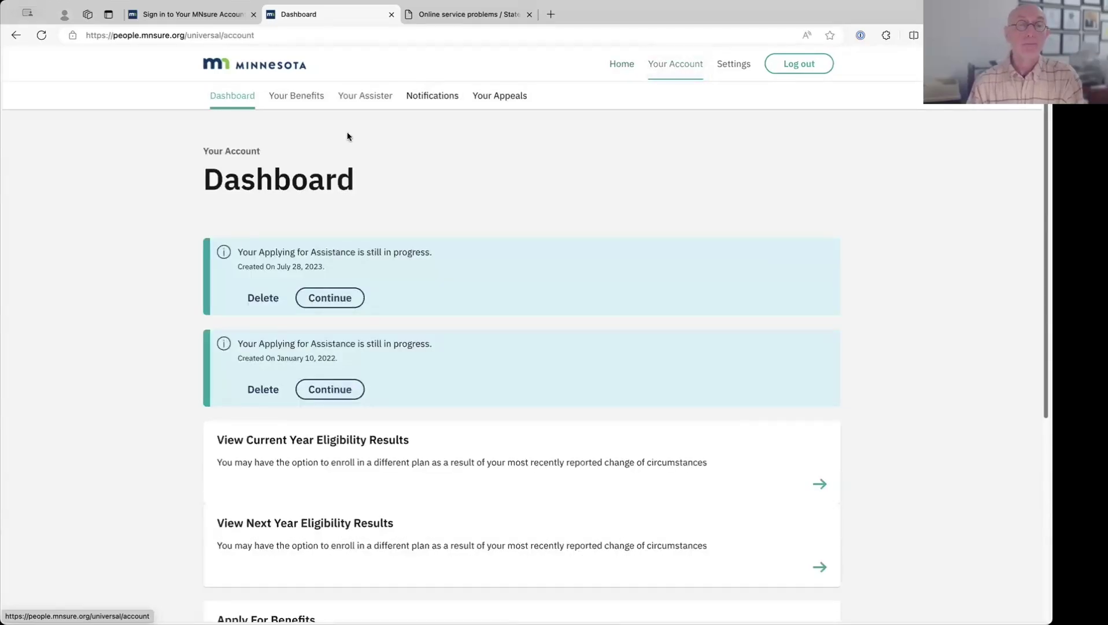
left_click(366, 96)
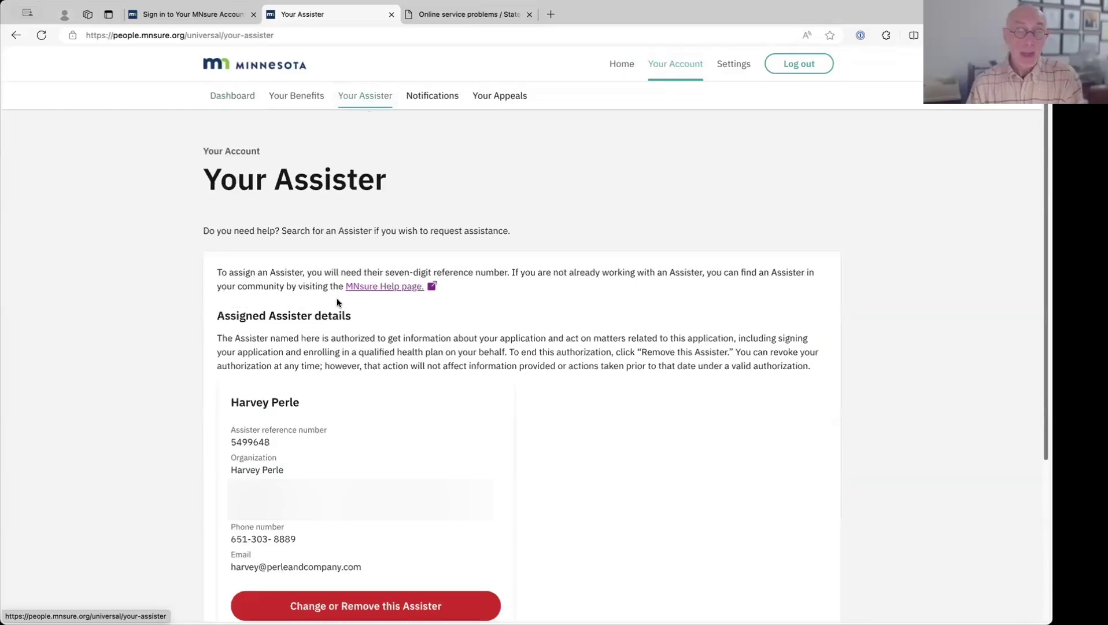
scroll(333, 307, "down", 3)
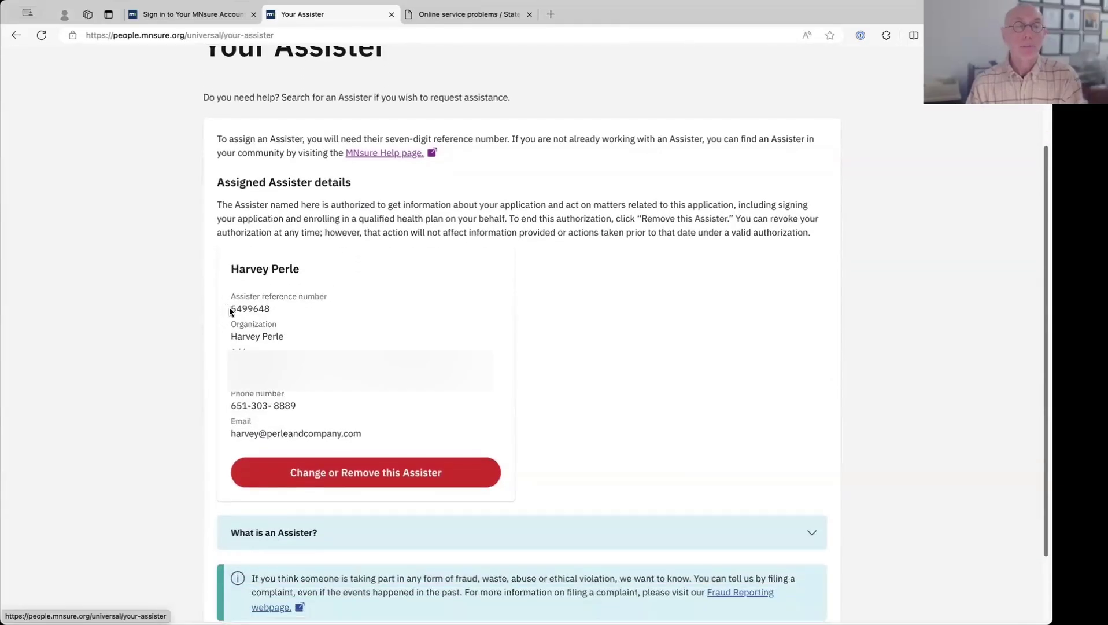
left_click_drag(229, 307, 282, 309)
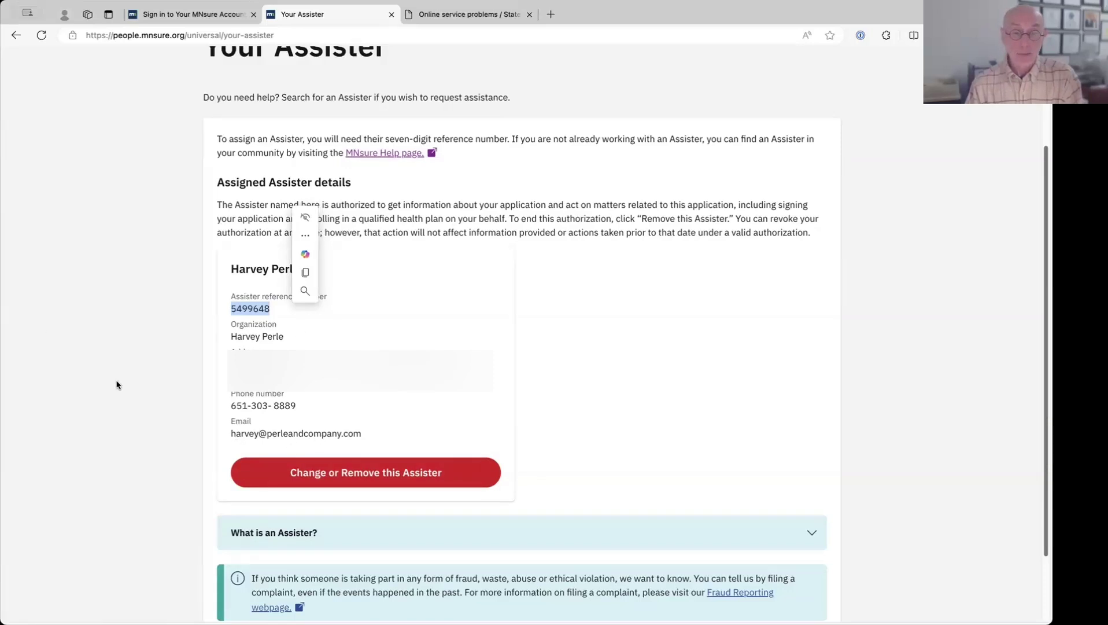
scroll(160, 306, "up", 3)
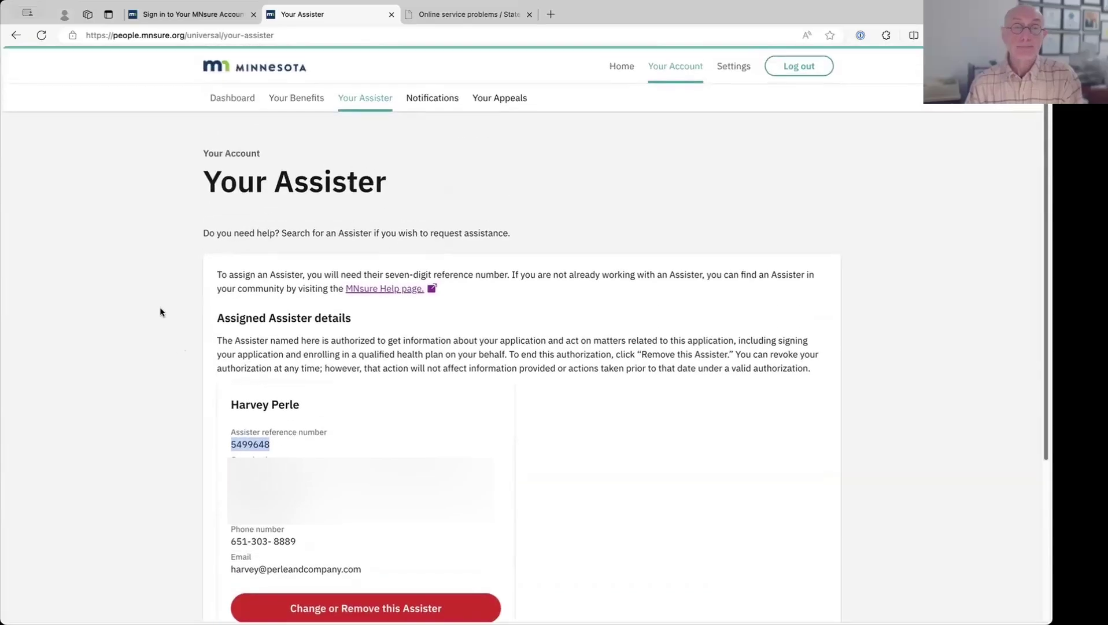
left_click(284, 101)
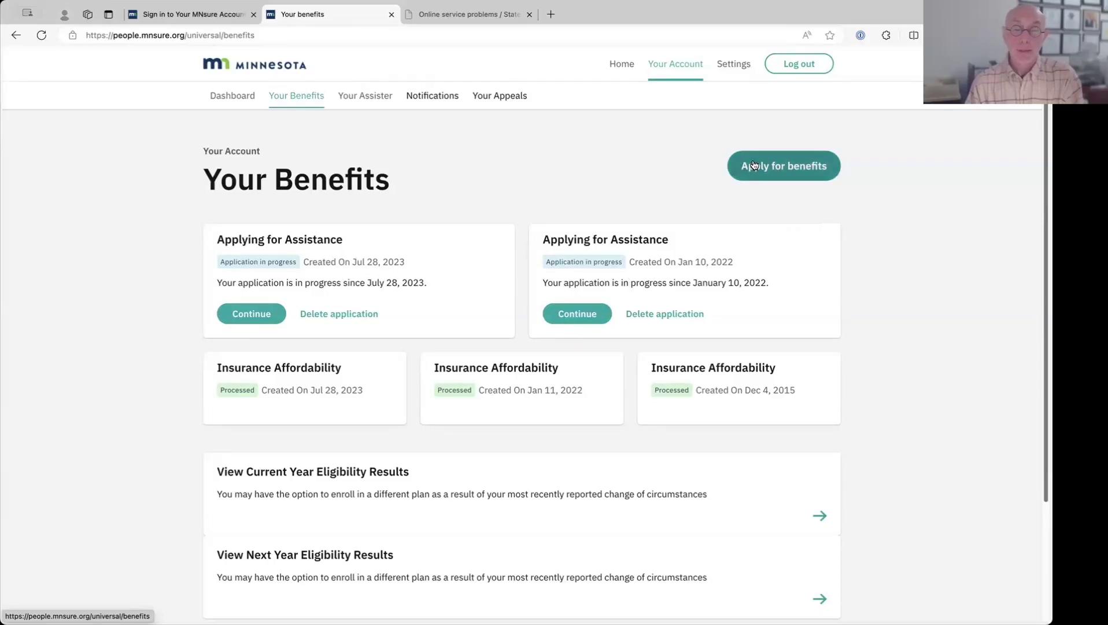
- Open the View Next Year Eligibility Results card further down Your Benefits
scroll(705, 250, "down", 3)
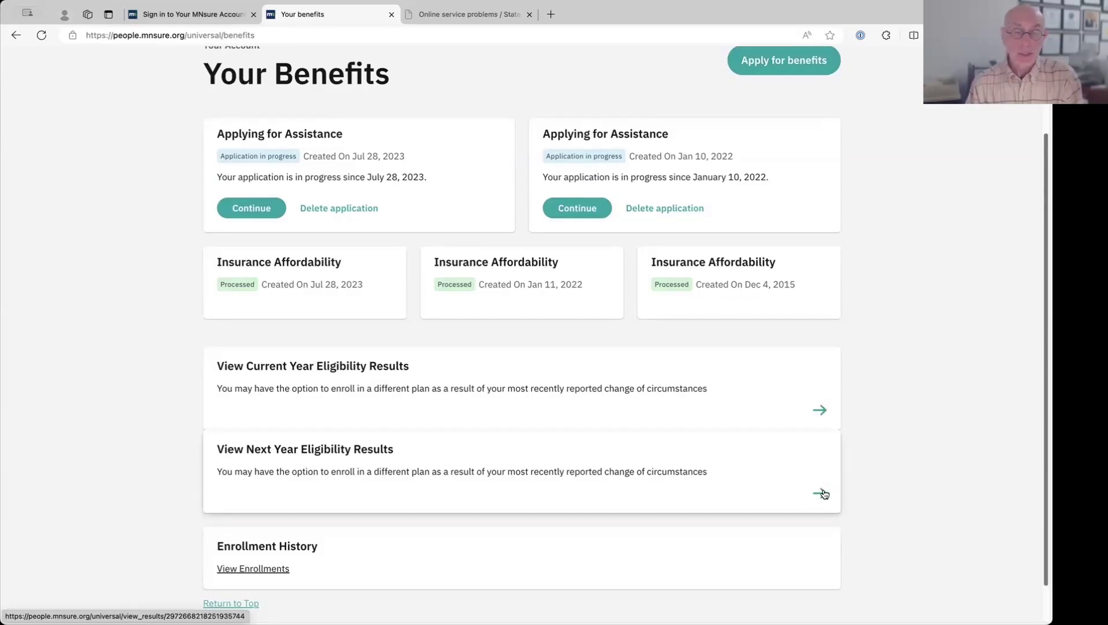
left_click(823, 491)
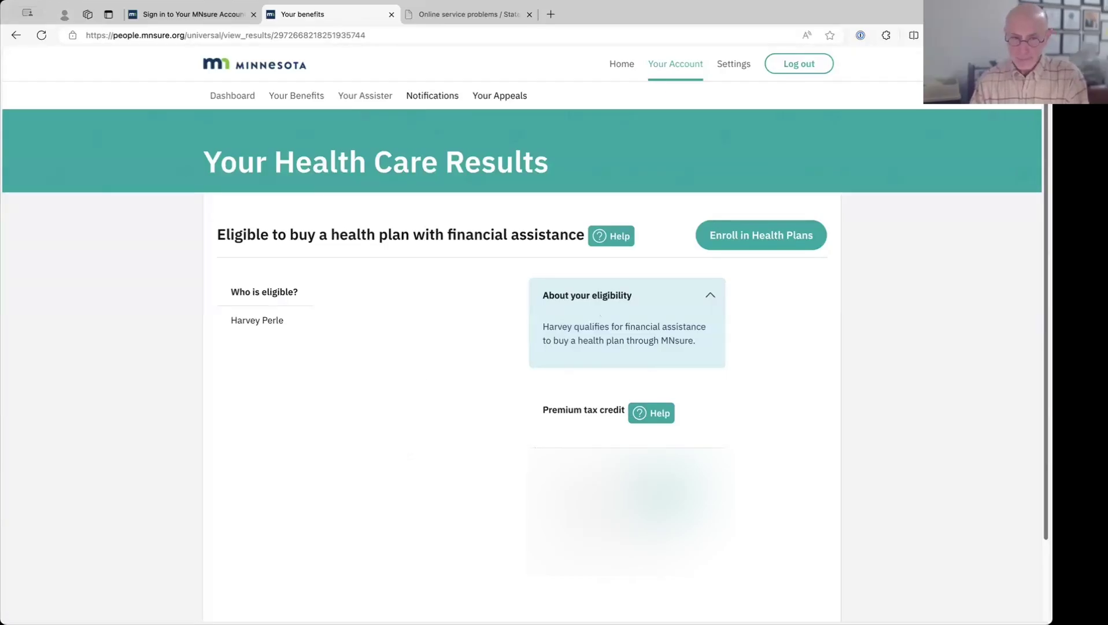
- Go from the eligibility results to the Member Dashboard via Enroll in Health Plans
left_click(746, 235)
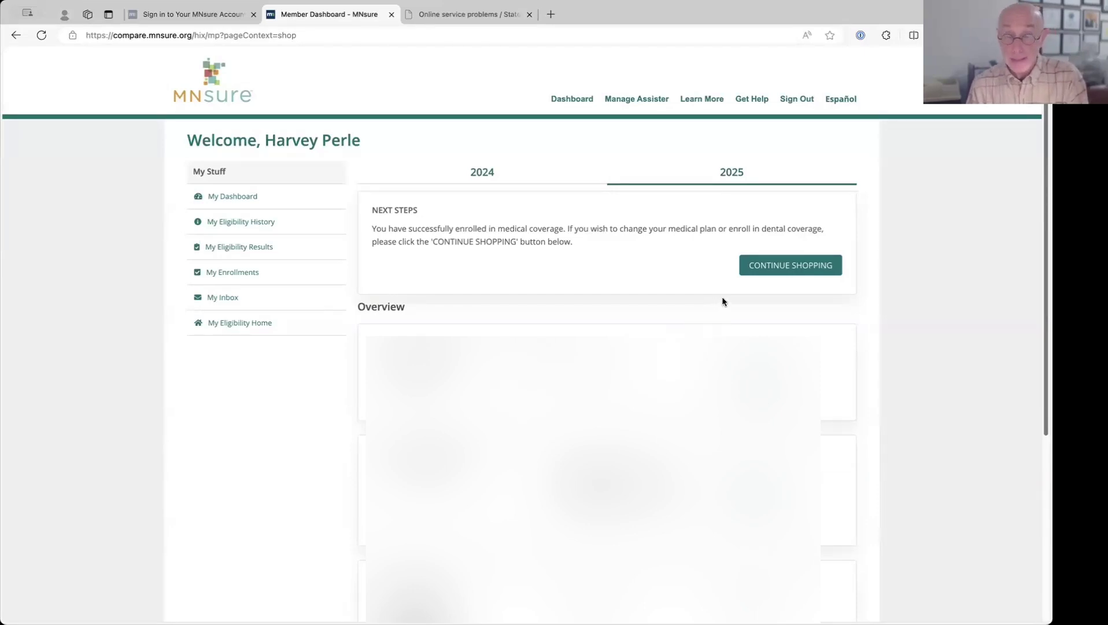
- Continue shopping in the 2025 Medical Plans tab and choose to shop for a different plan
left_click(763, 266)
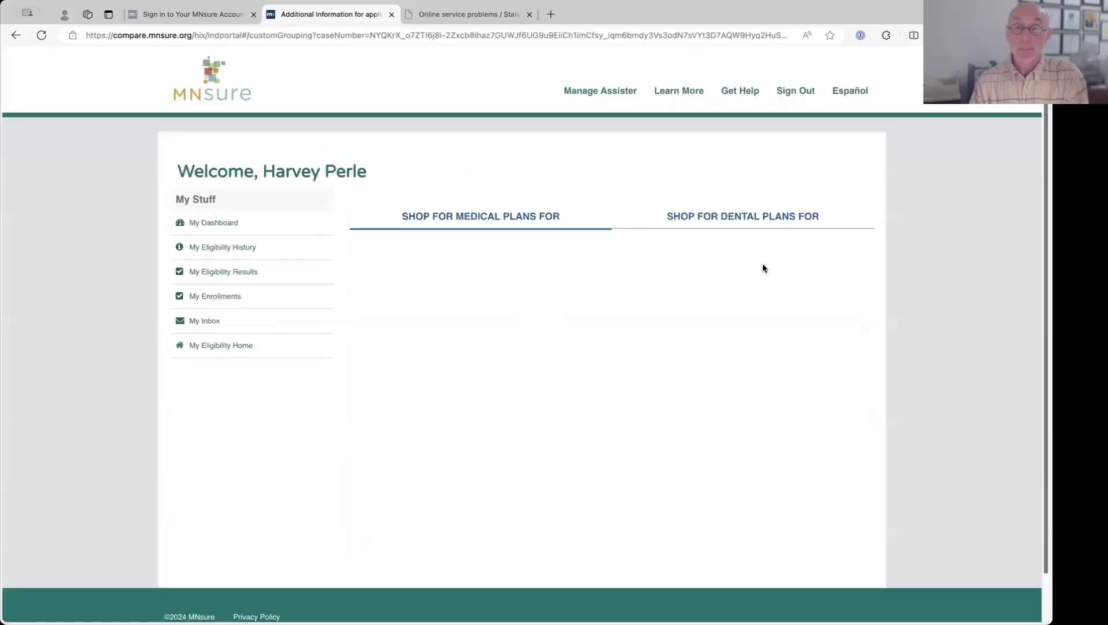
left_click(486, 214)
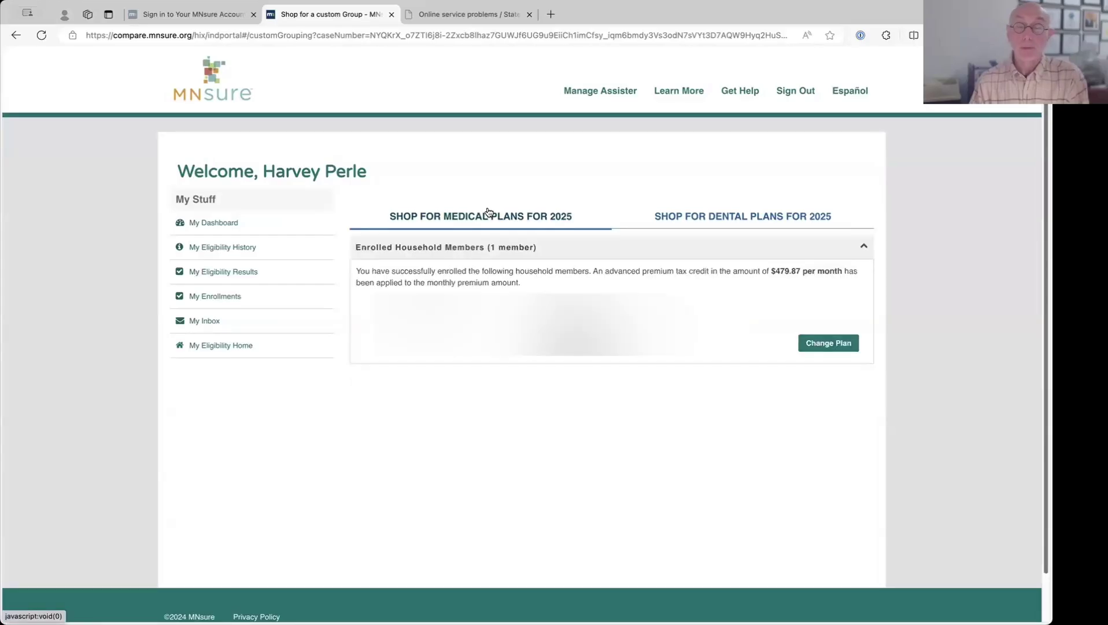
left_click(496, 214)
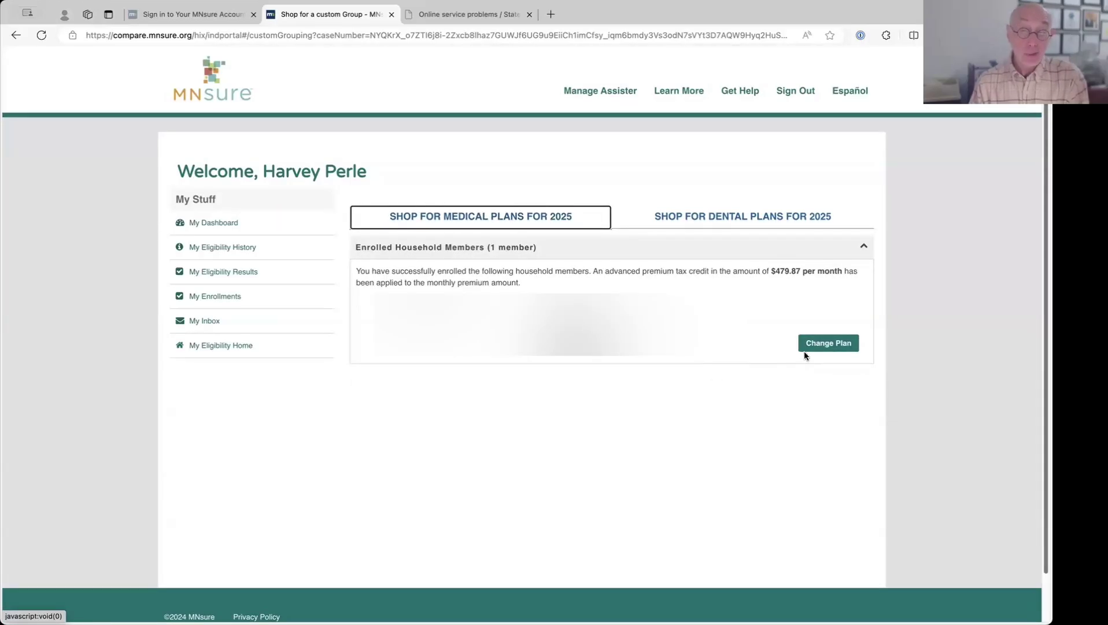
left_click(818, 340)
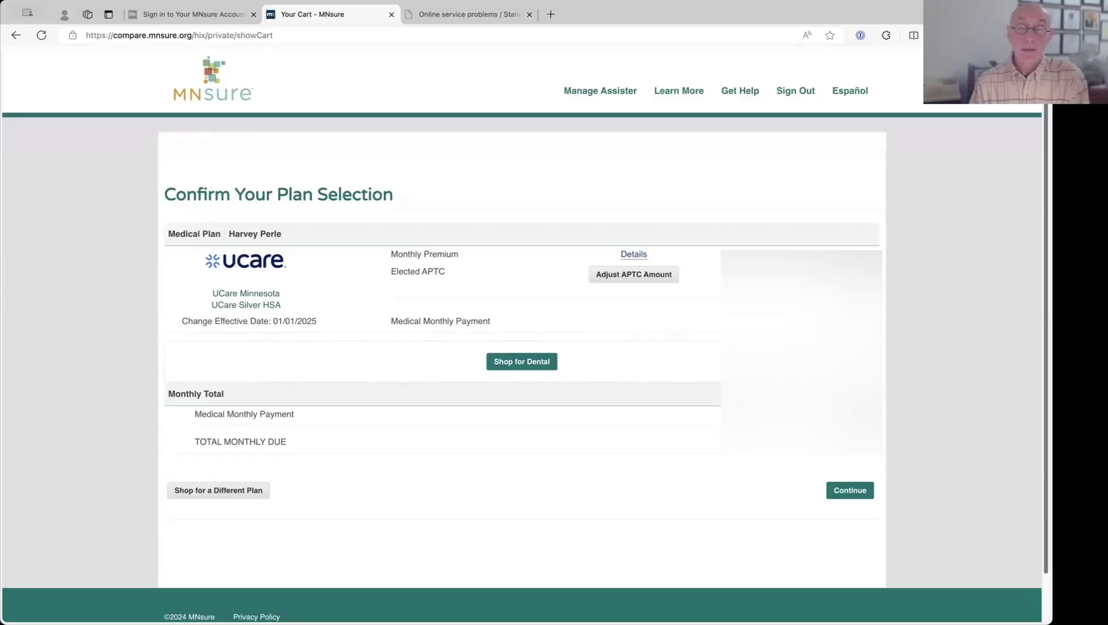
left_click(214, 497)
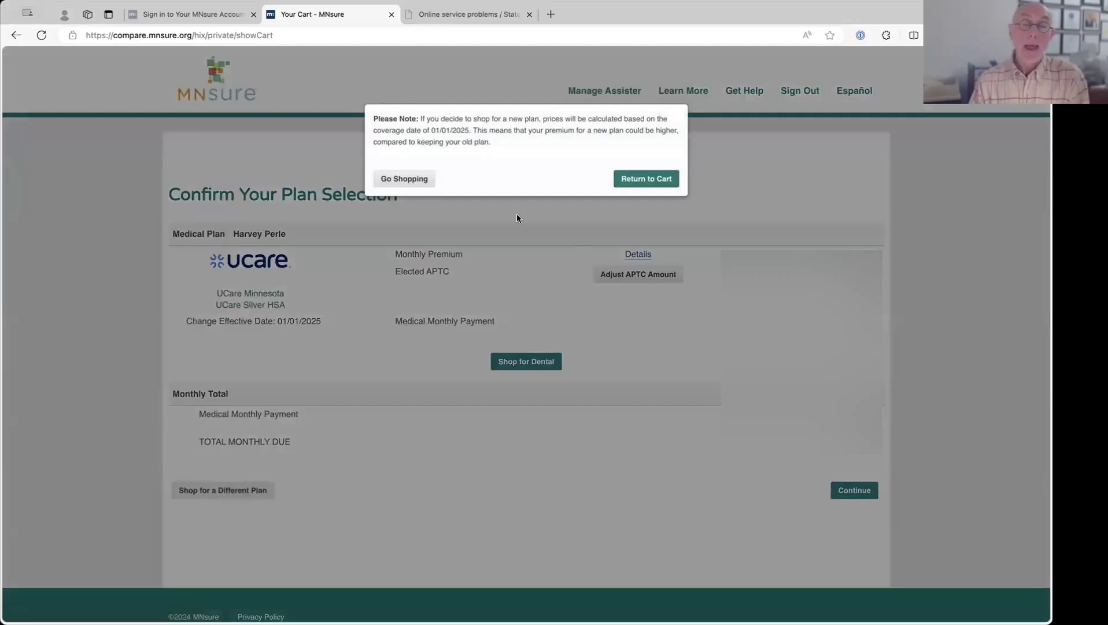
left_click(421, 179)
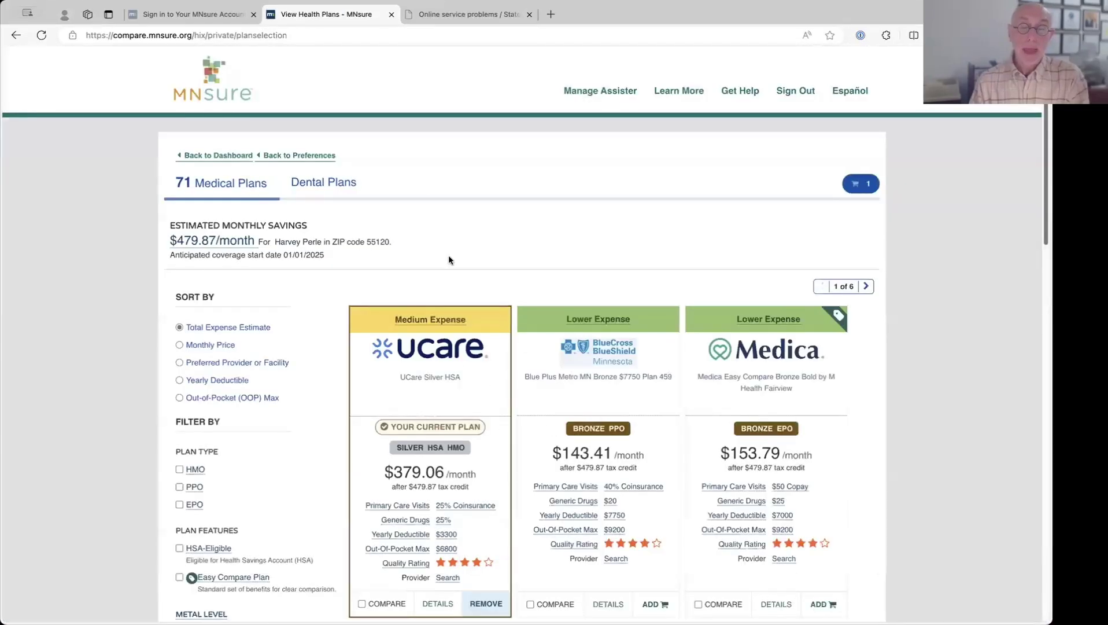
scroll(497, 306, "down", 5)
scroll(499, 307, "down", 7)
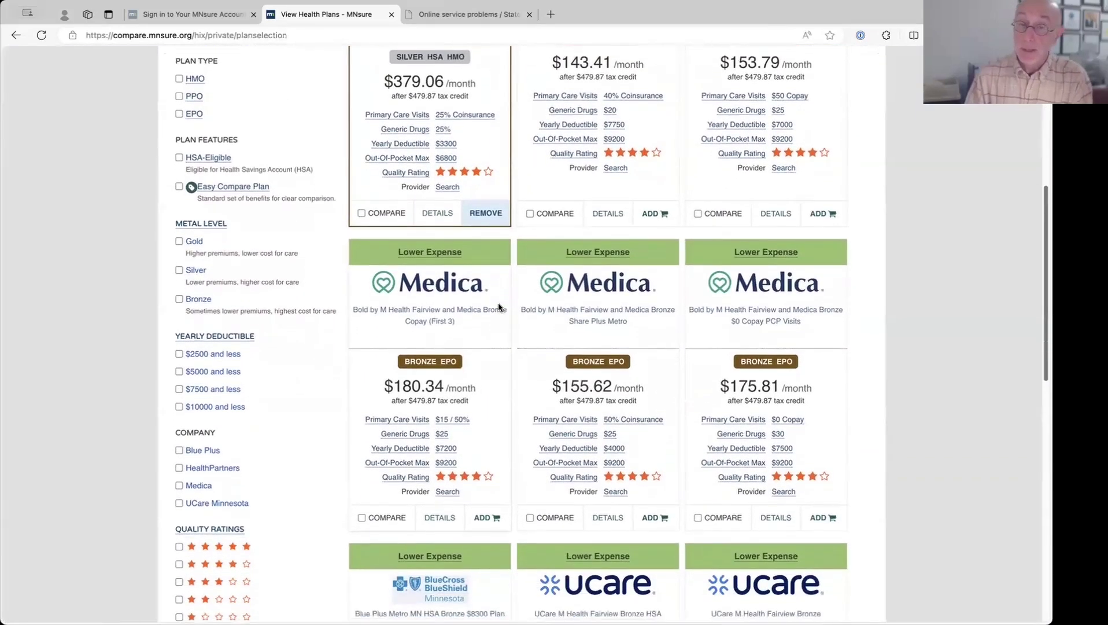
scroll(497, 306, "down", 1)
scroll(475, 305, "up", 2)
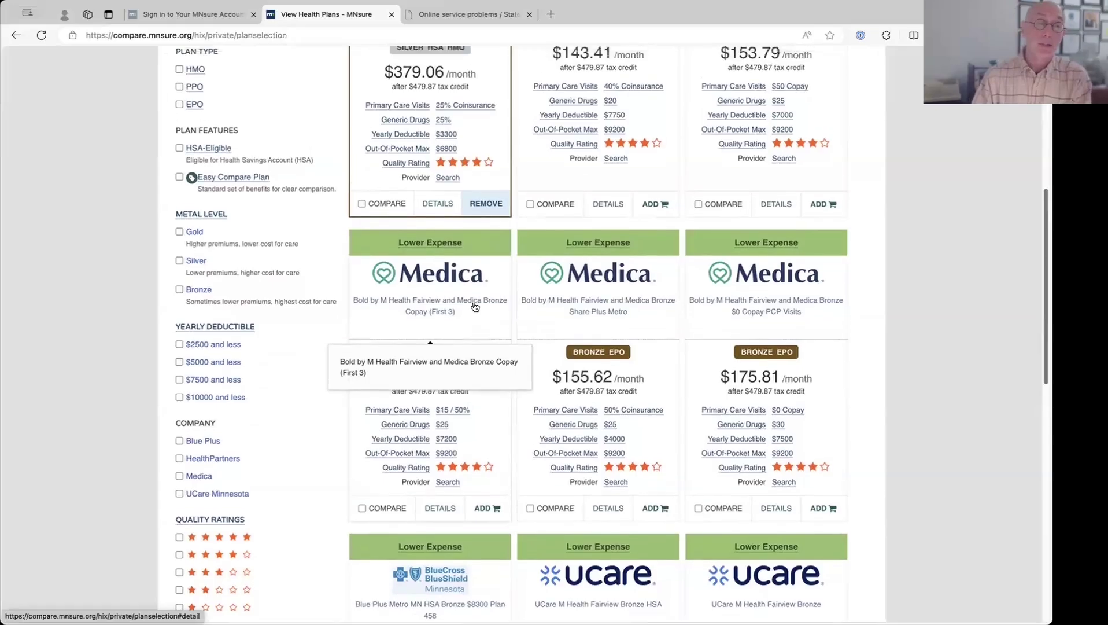
left_click(183, 212)
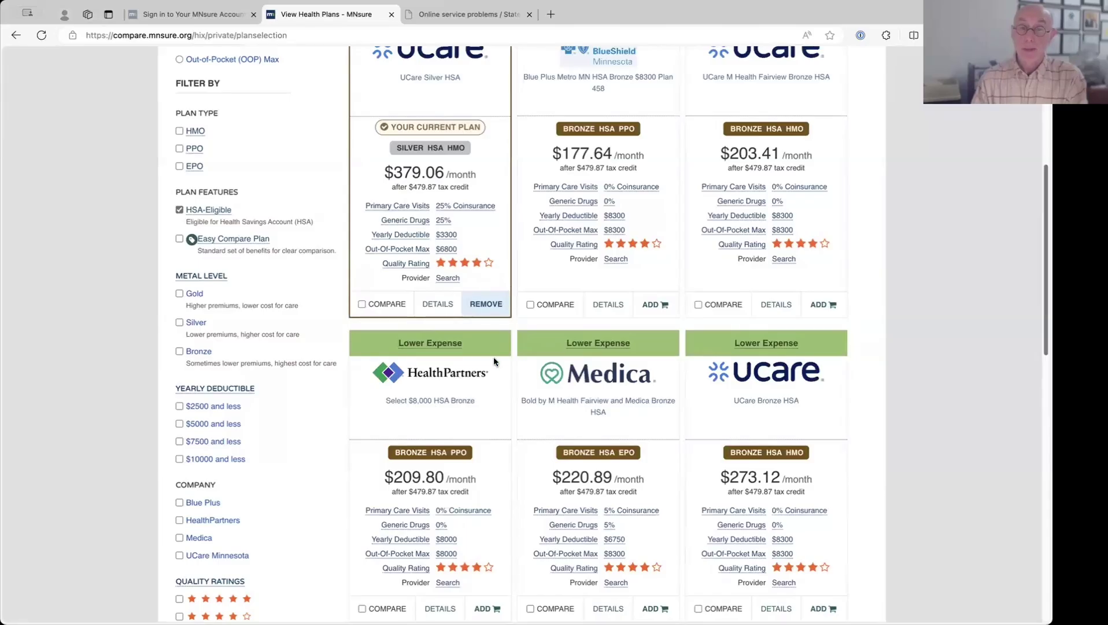
scroll(493, 357, "down", 3)
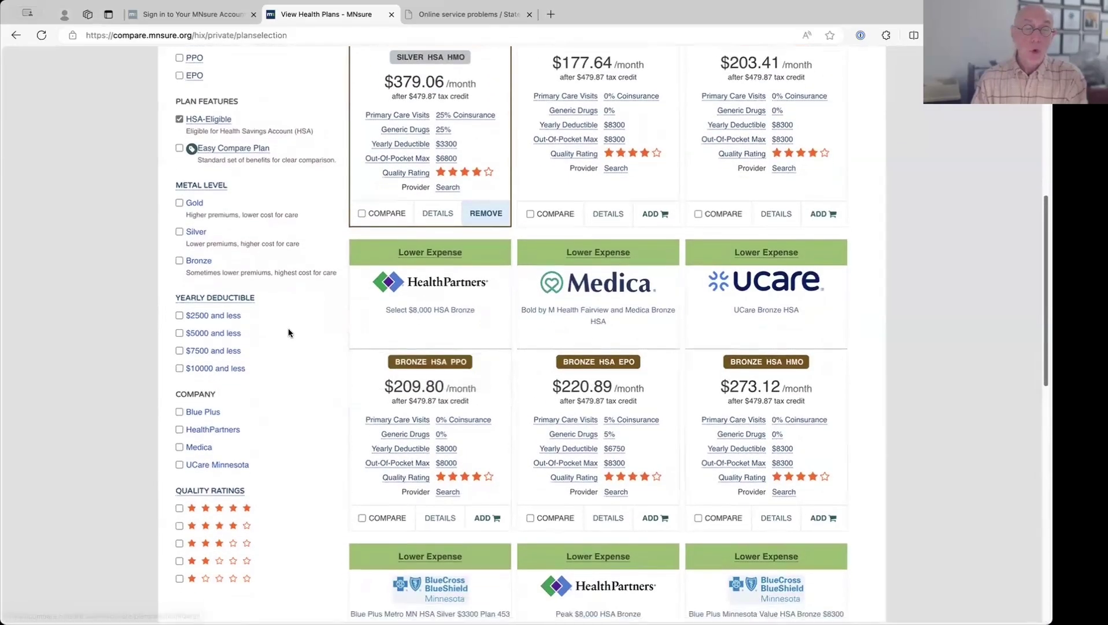
scroll(288, 328, "down", 3)
left_click(179, 317)
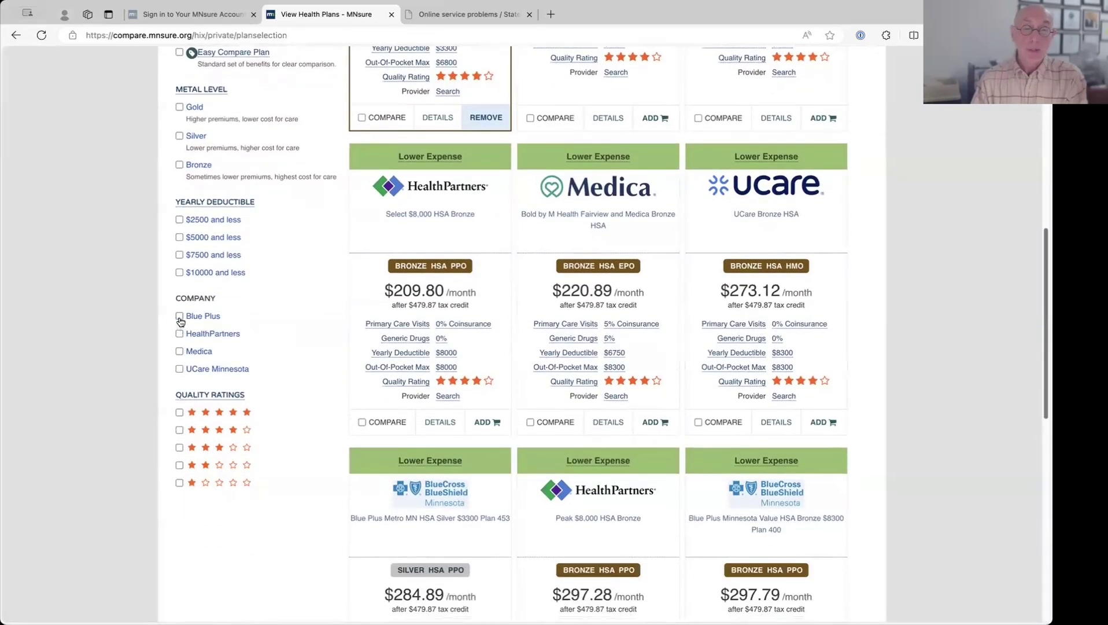
scroll(404, 388, "up", 5)
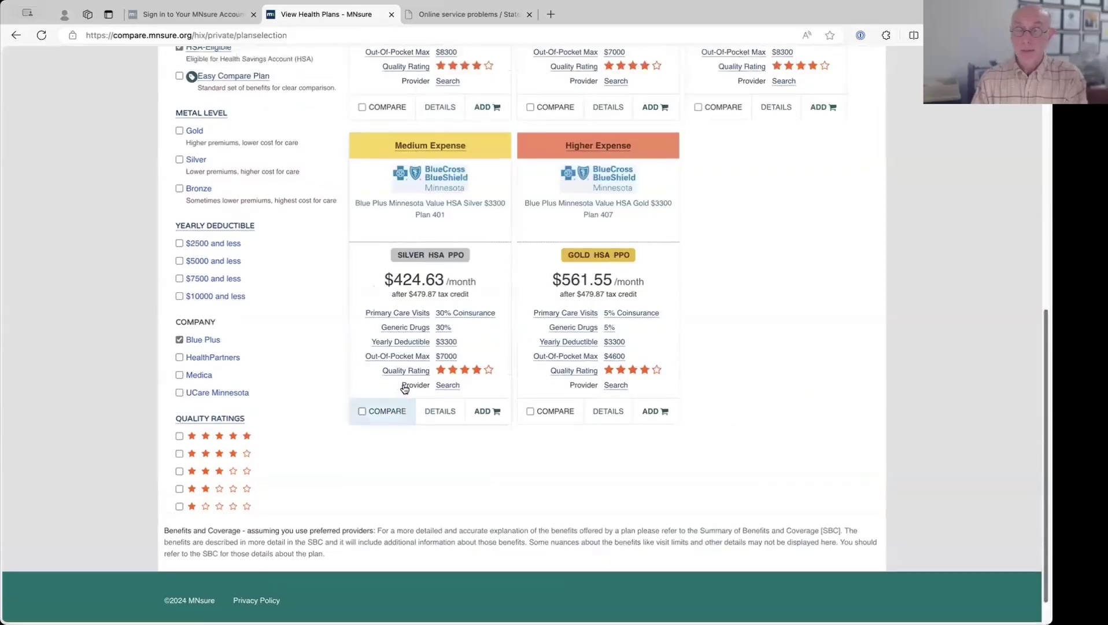
scroll(403, 388, "down", 3)
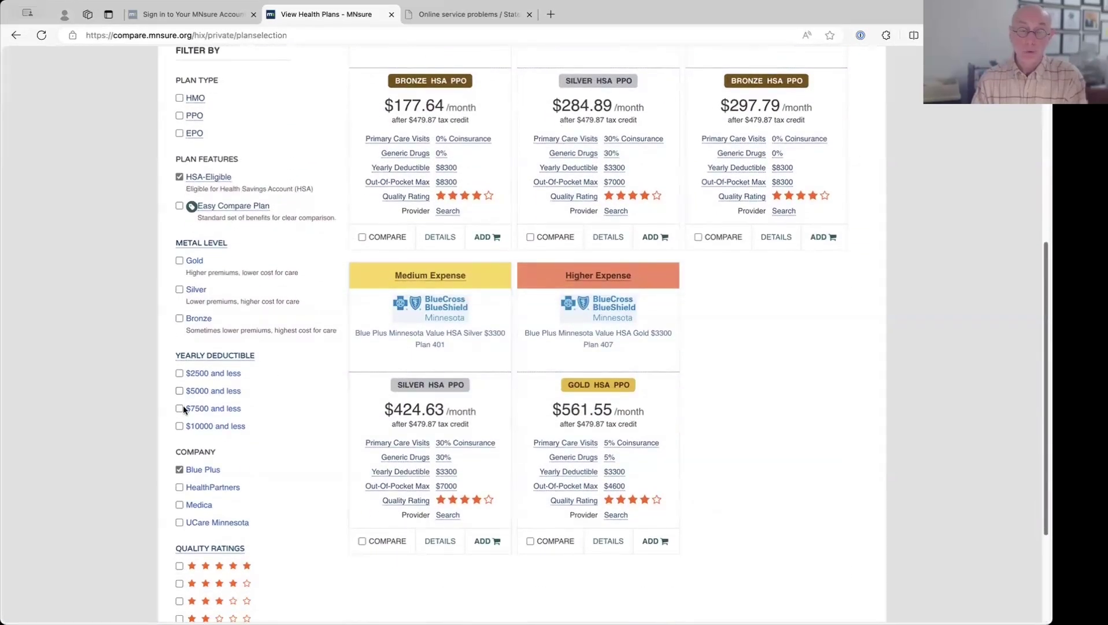
left_click(180, 469)
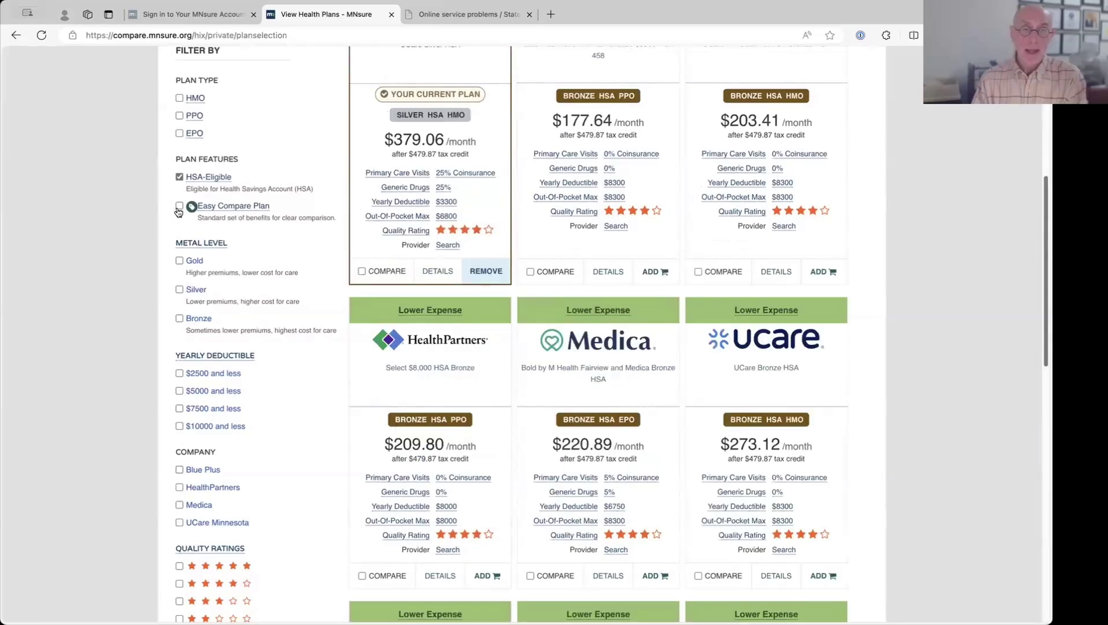
left_click(179, 177)
scroll(191, 174, "up", 9)
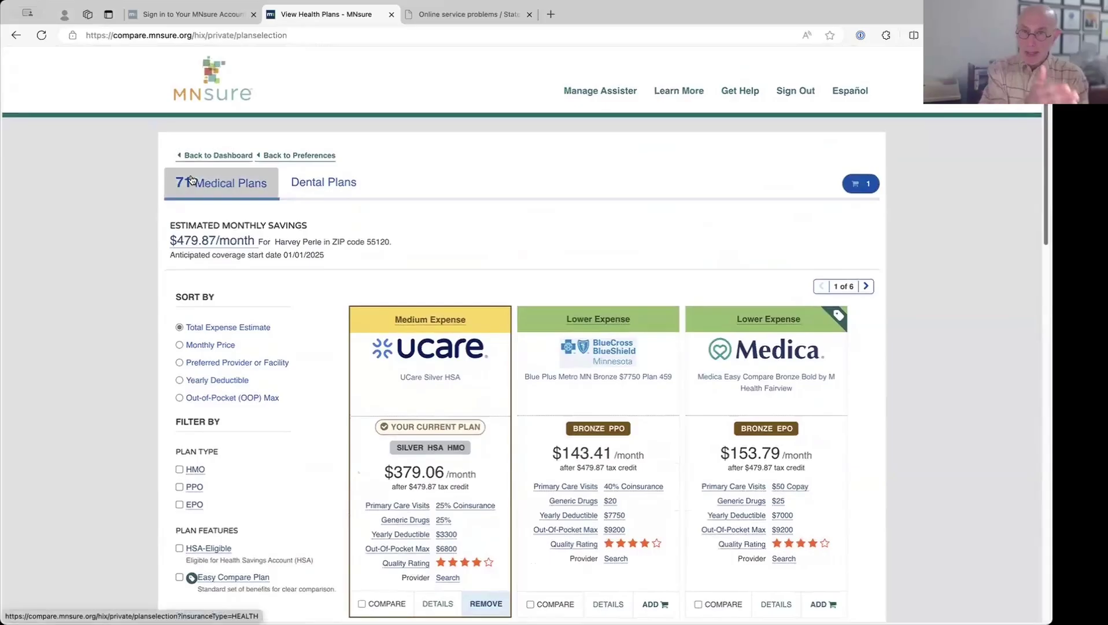